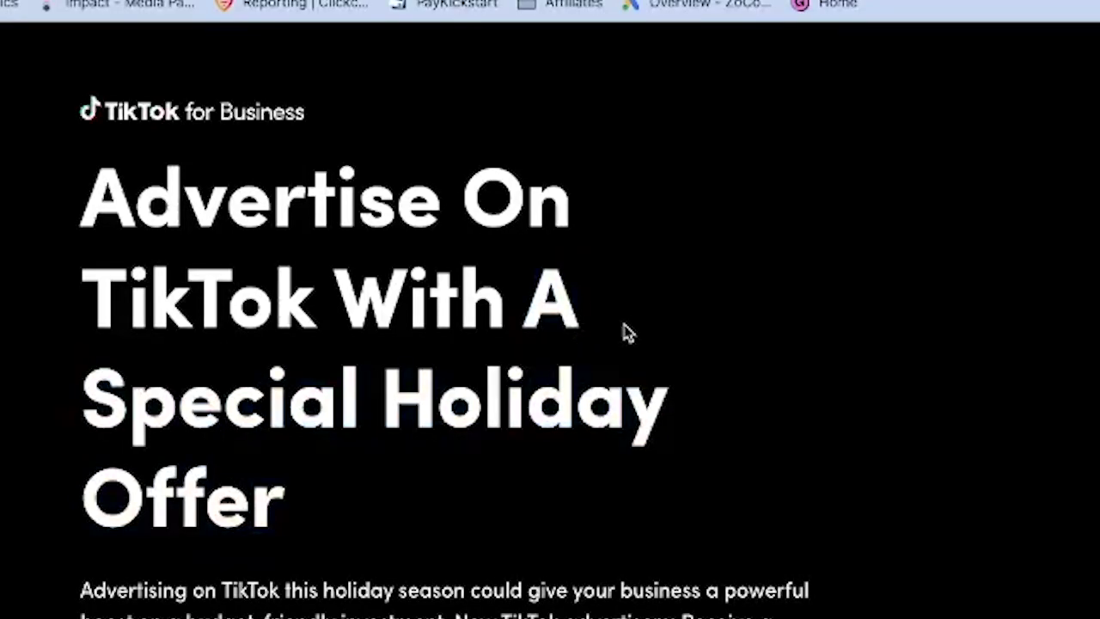
Highlight the 'Special Holiday' advertising offer headline.
{"action": "left_click_drag", "start_coordinate": [524, 305], "coordinate": [678, 484]}
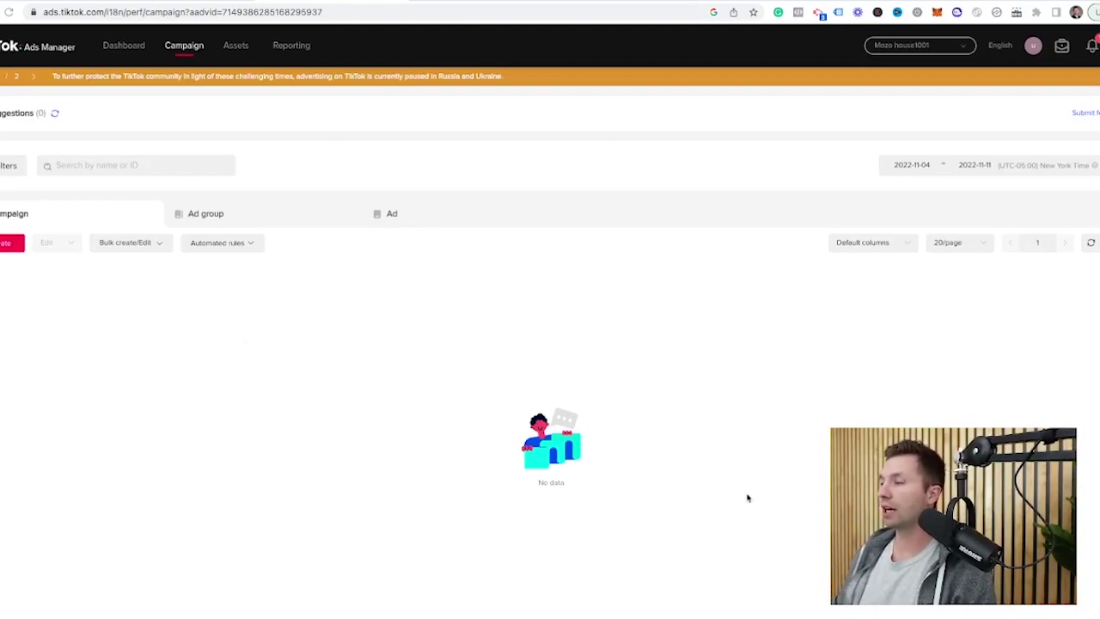
Create a new campaign and pick the Custom Mode card.
{"action": "left_click", "coordinate": [7, 244]}
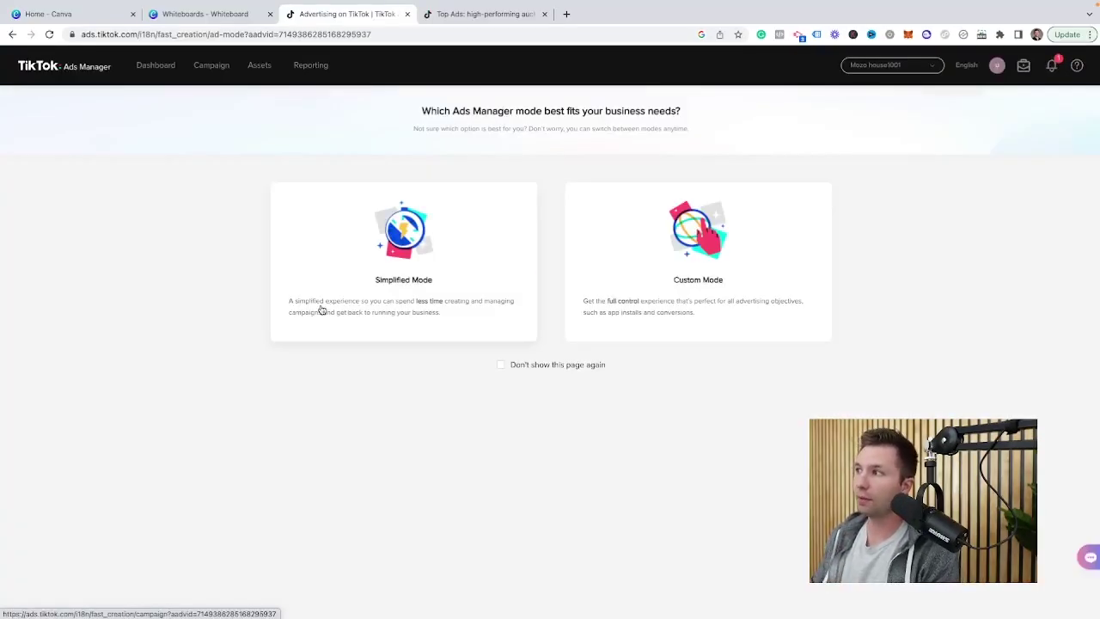
{"action": "left_click", "coordinate": [668, 300]}
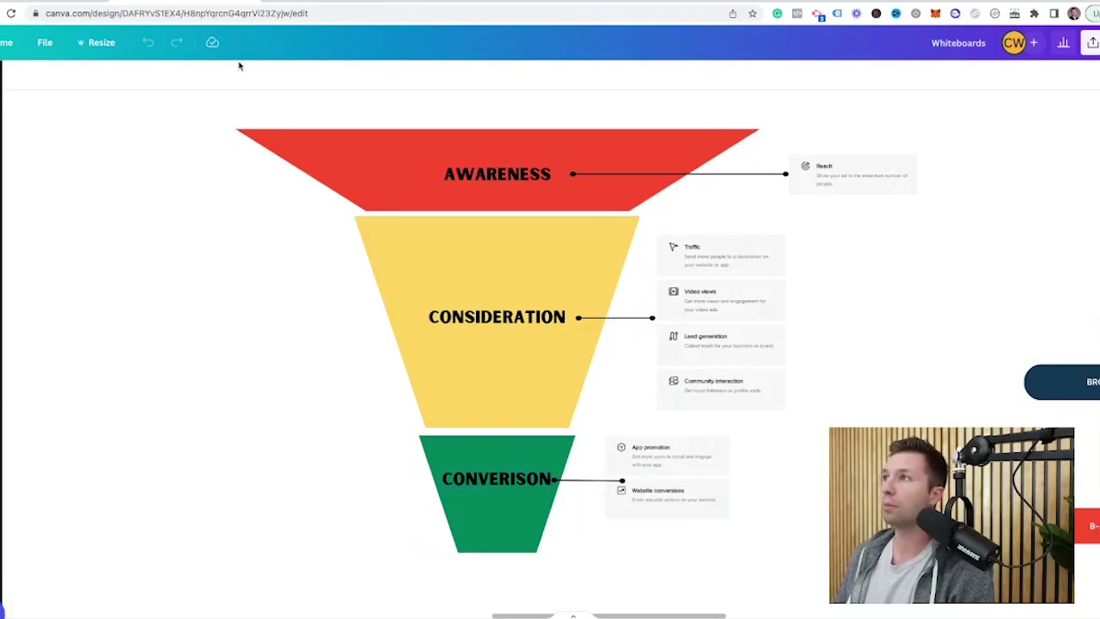
Return to the Ads Manager tab showing the advertising objective choices.
{"action": "left_click", "coordinate": [396, 1]}
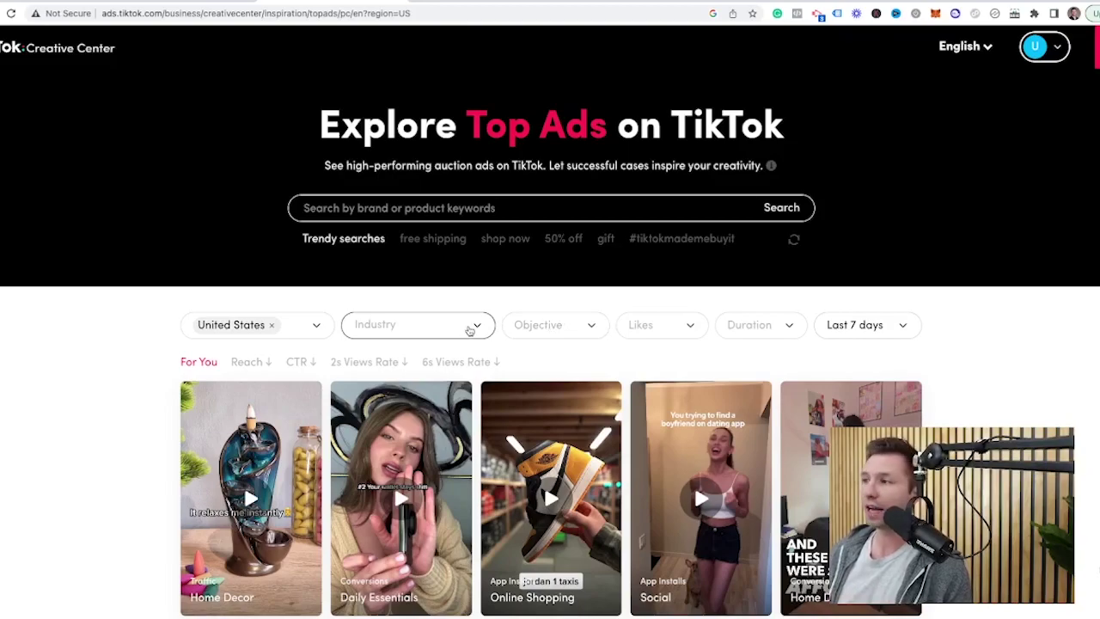
Browse the Industry, Objective, Likes and Duration filter options on Top Ads.
{"action": "left_click", "coordinate": [472, 328]}
{"action": "left_click", "coordinate": [565, 332]}
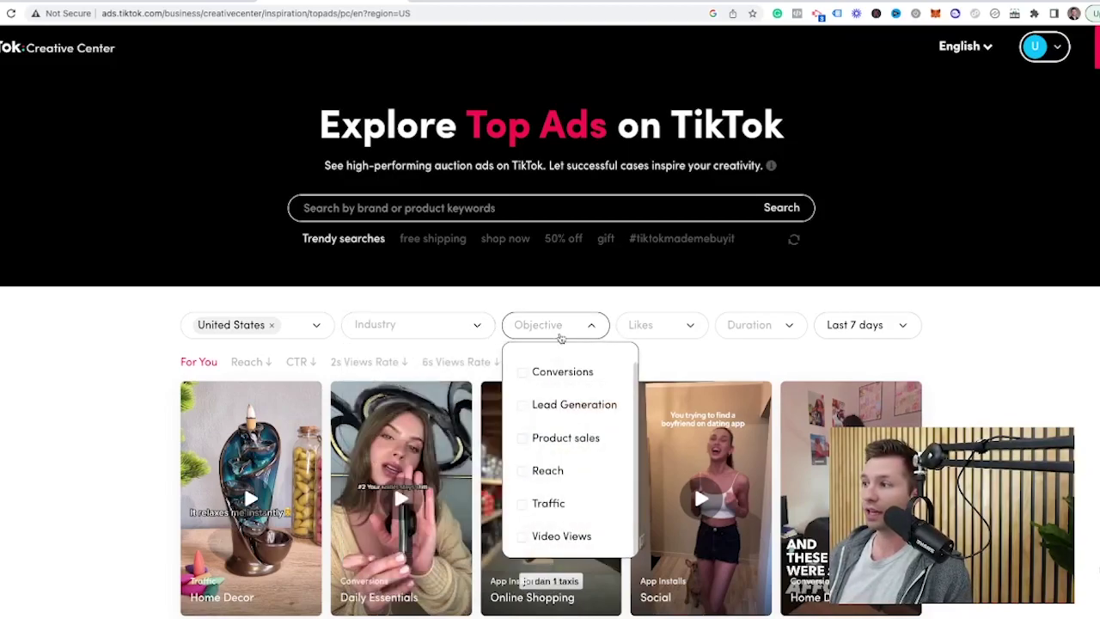
{"action": "left_click", "coordinate": [664, 328]}
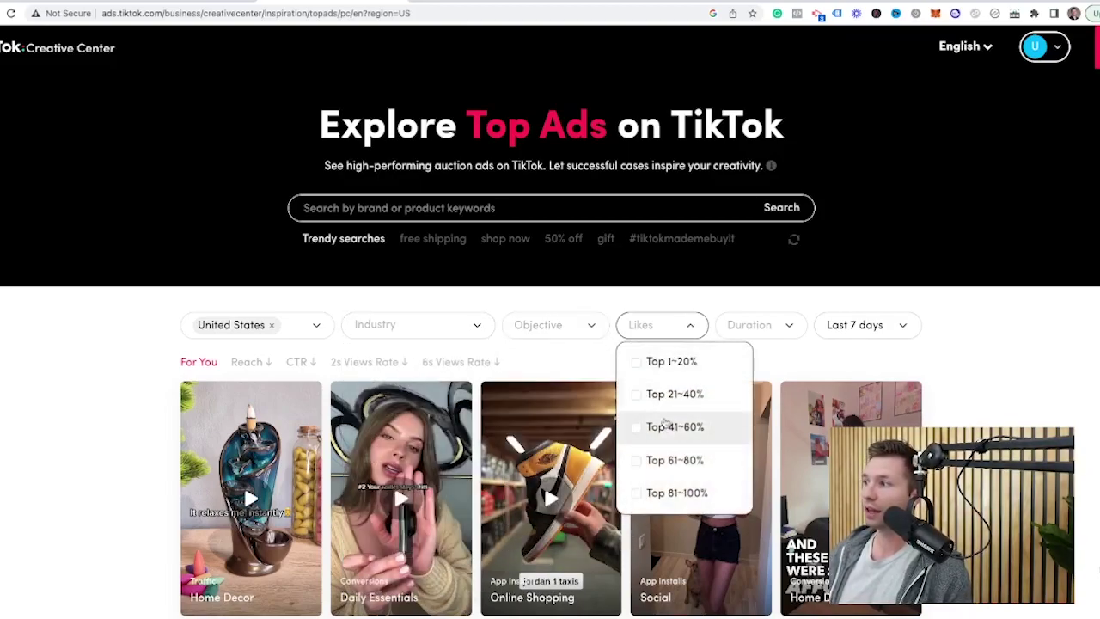
{"action": "left_click", "coordinate": [784, 328]}
{"action": "left_click", "coordinate": [503, 295]}
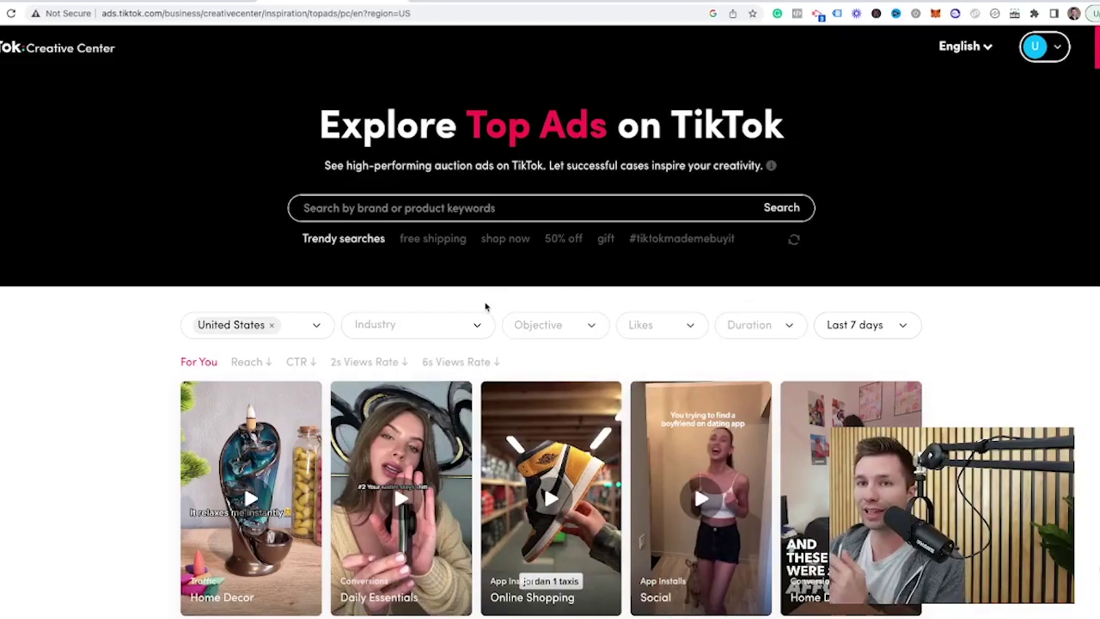
Filter the top ads to the Reach objective.
{"action": "left_click", "coordinate": [588, 330]}
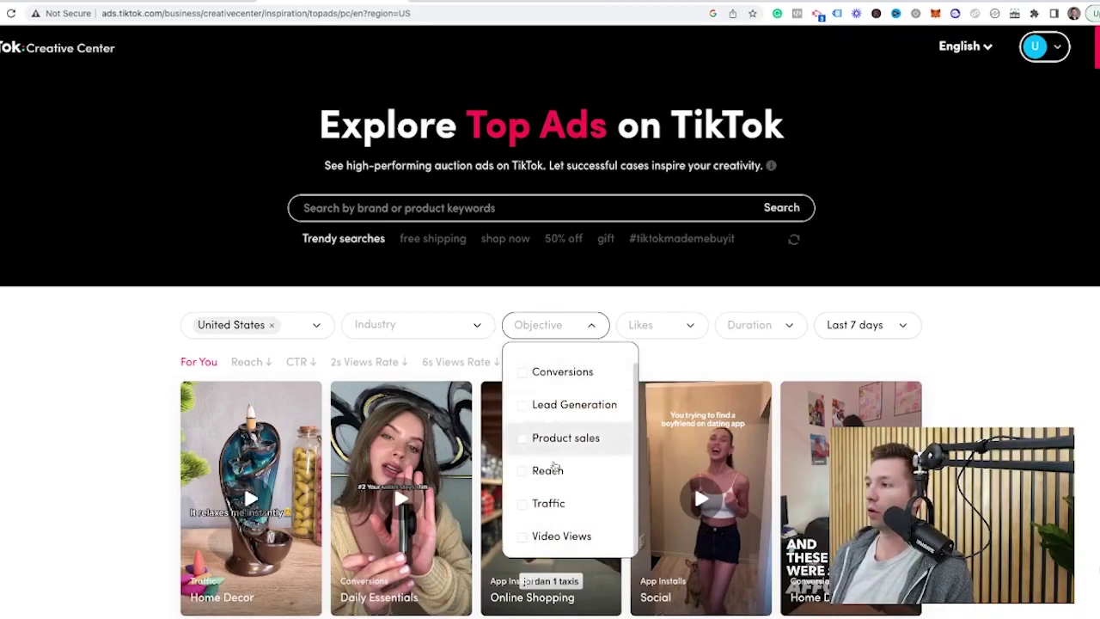
{"action": "scroll", "coordinate": [541, 507], "scroll_direction": "down", "scroll_amount": 2}
{"action": "left_click", "coordinate": [523, 375]}
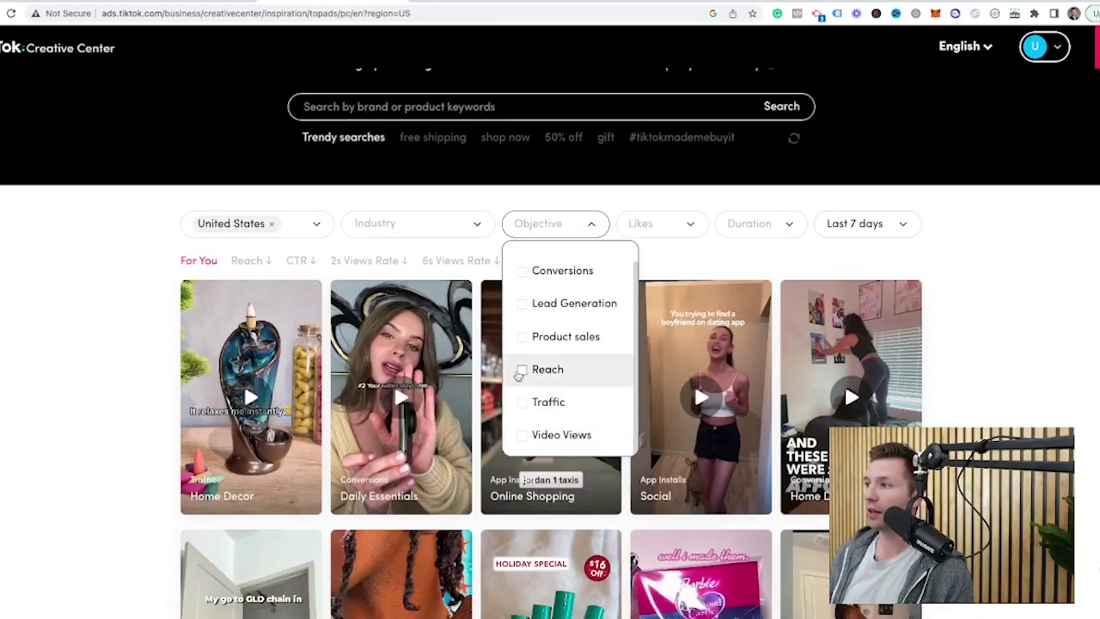
{"action": "left_click", "coordinate": [106, 367]}
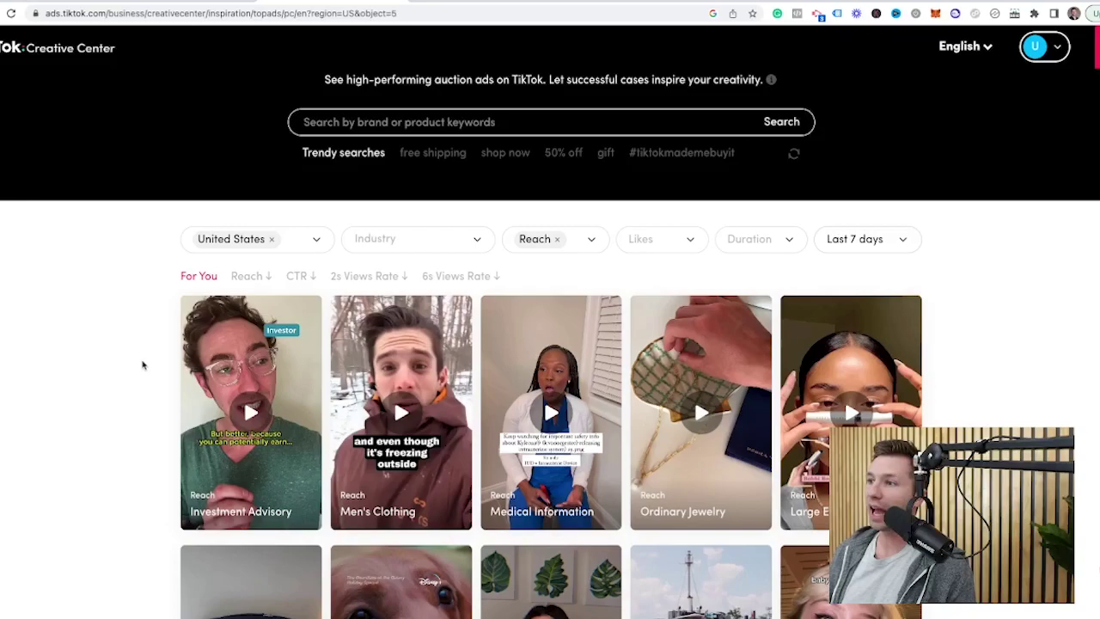
{"action": "scroll", "coordinate": [142, 365], "scroll_direction": "down", "scroll_amount": 1}
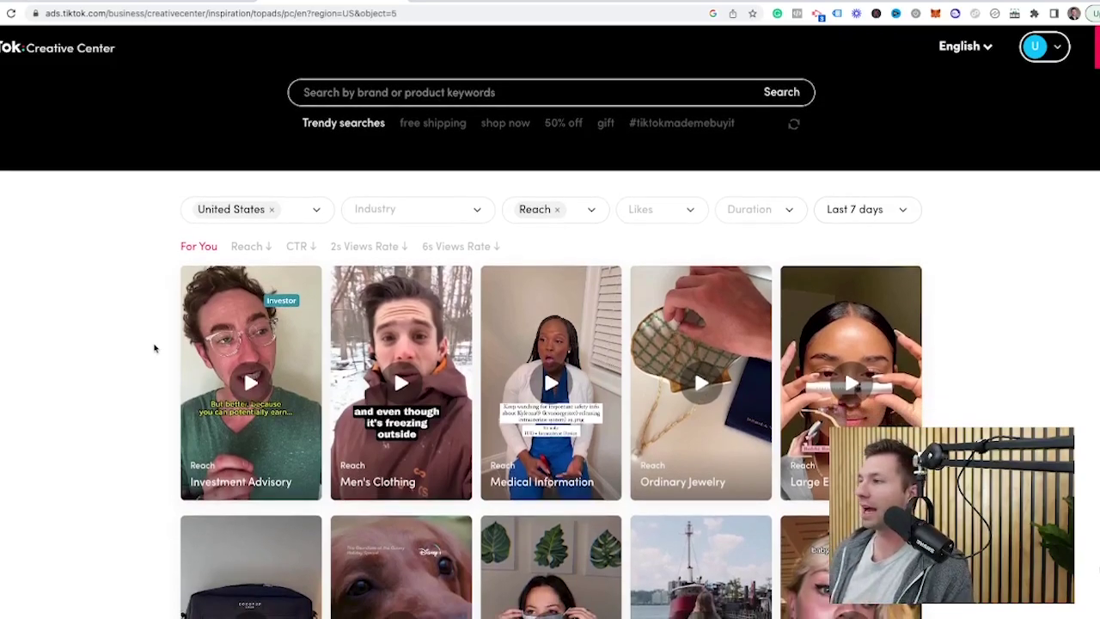
{"action": "scroll", "coordinate": [150, 351], "scroll_direction": "down", "scroll_amount": 6}
{"action": "scroll", "coordinate": [147, 348], "scroll_direction": "down", "scroll_amount": 3}
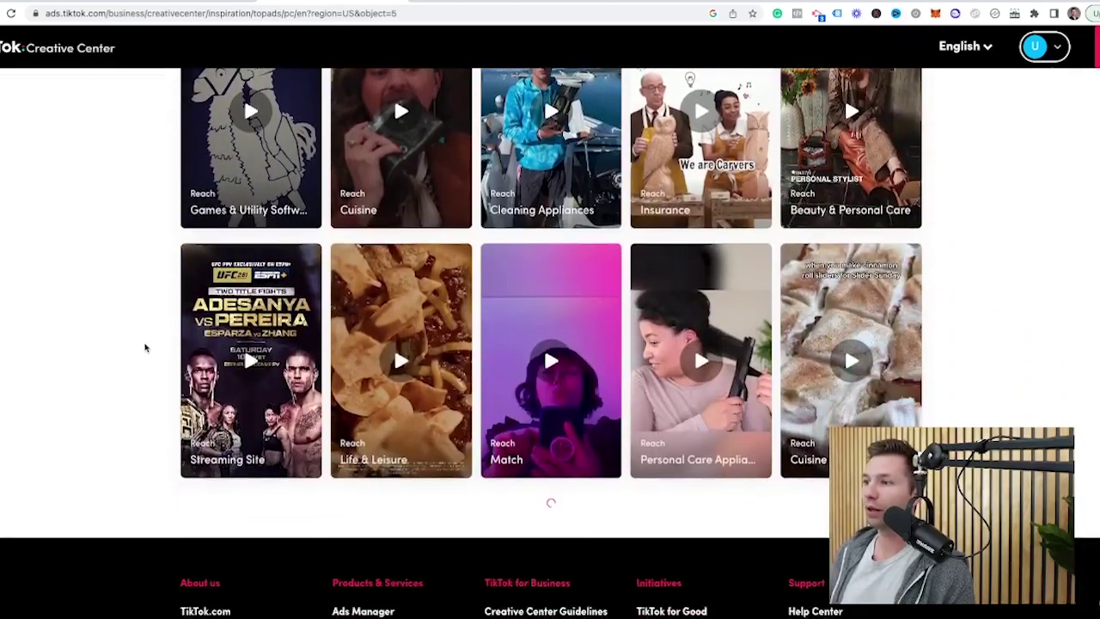
{"action": "scroll", "coordinate": [145, 344], "scroll_direction": "up", "scroll_amount": 2}
{"action": "mouse_move", "coordinate": [672, 224]}
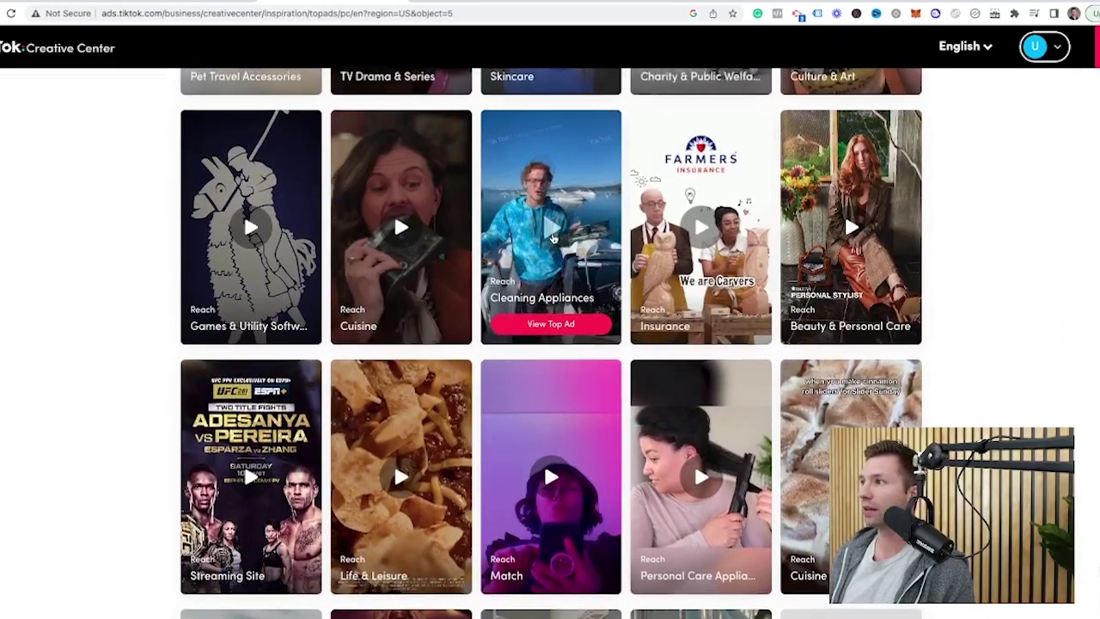
{"action": "scroll", "coordinate": [550, 249], "scroll_direction": "up", "scroll_amount": 1}
{"action": "mouse_move", "coordinate": [410, 265]}
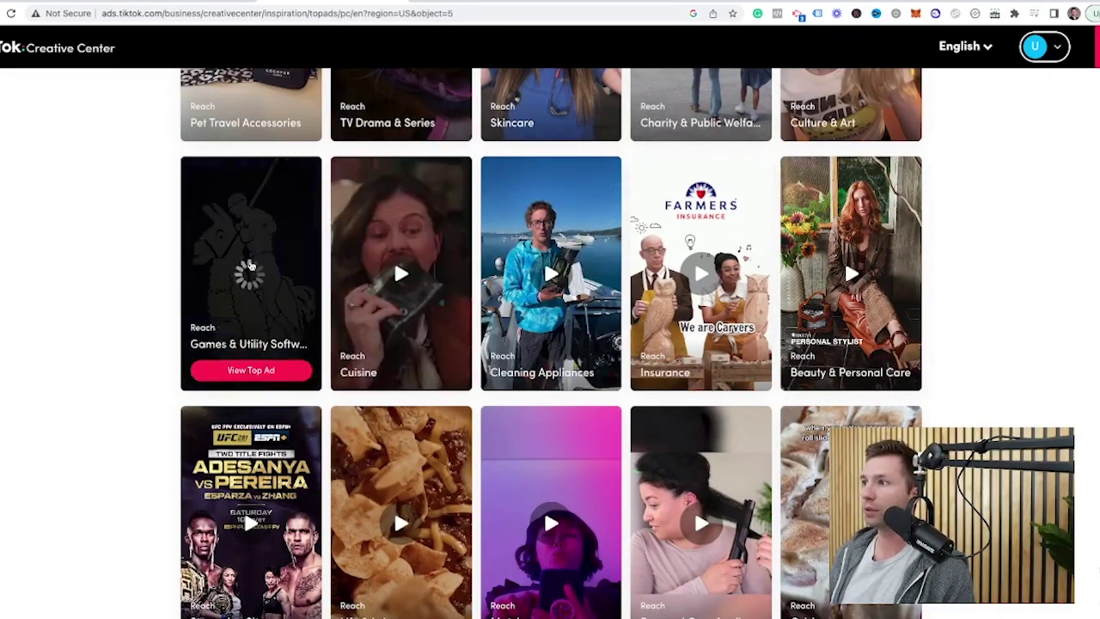
{"action": "scroll", "coordinate": [327, 464], "scroll_direction": "down", "scroll_amount": 1}
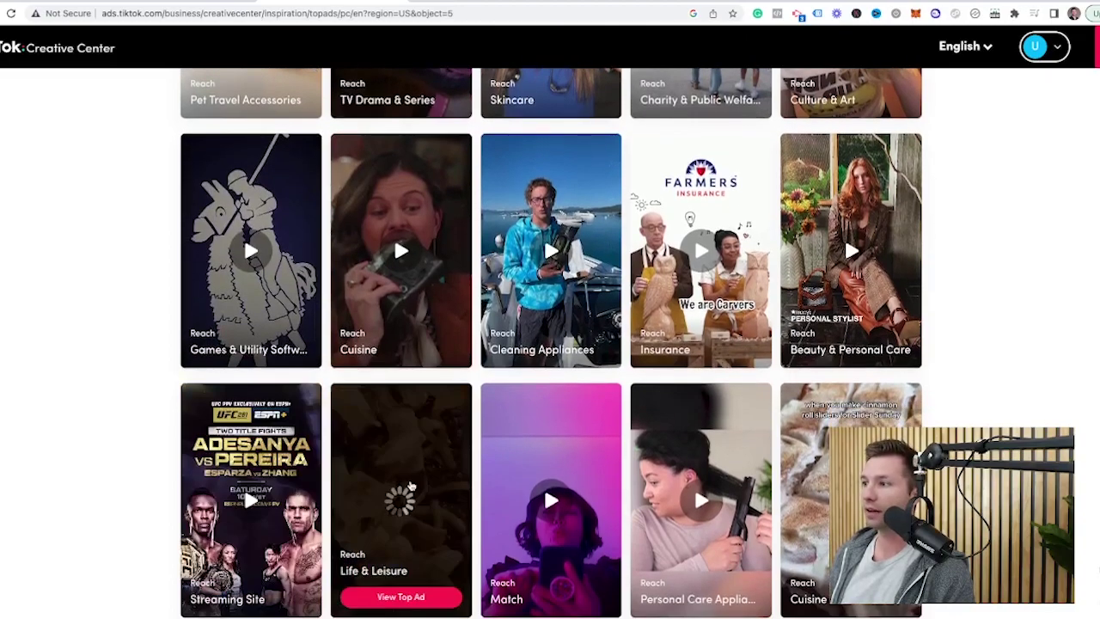
{"action": "scroll", "coordinate": [344, 481], "scroll_direction": "down", "scroll_amount": 3}
{"action": "mouse_move", "coordinate": [731, 425]}
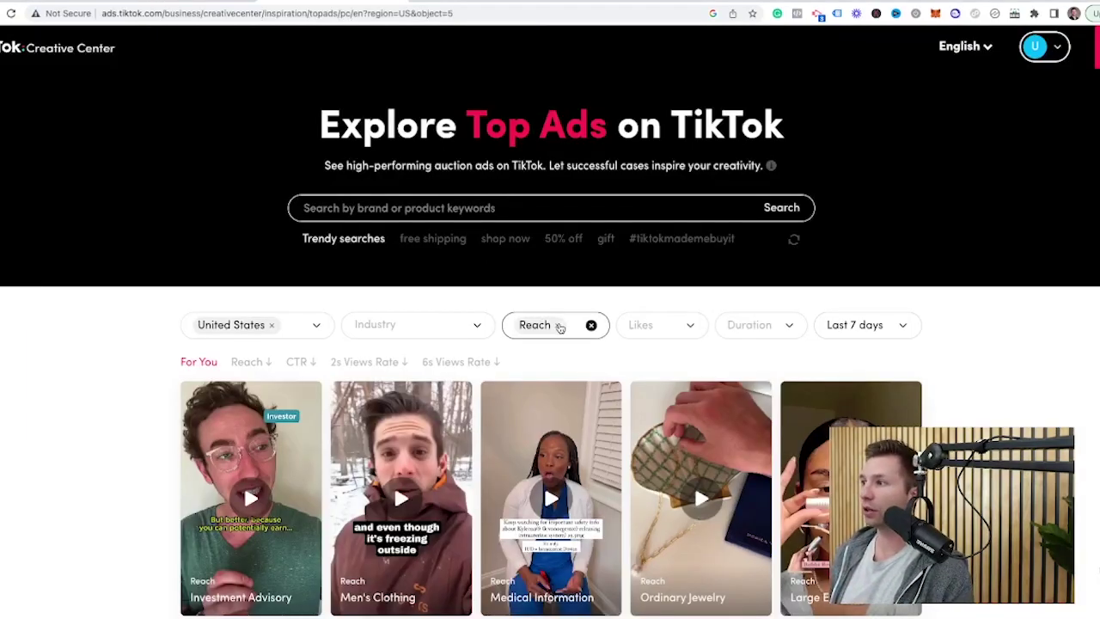
Replace the Reach objective filter with Traffic and scroll through the resulting ads.
{"action": "left_click", "coordinate": [558, 326]}
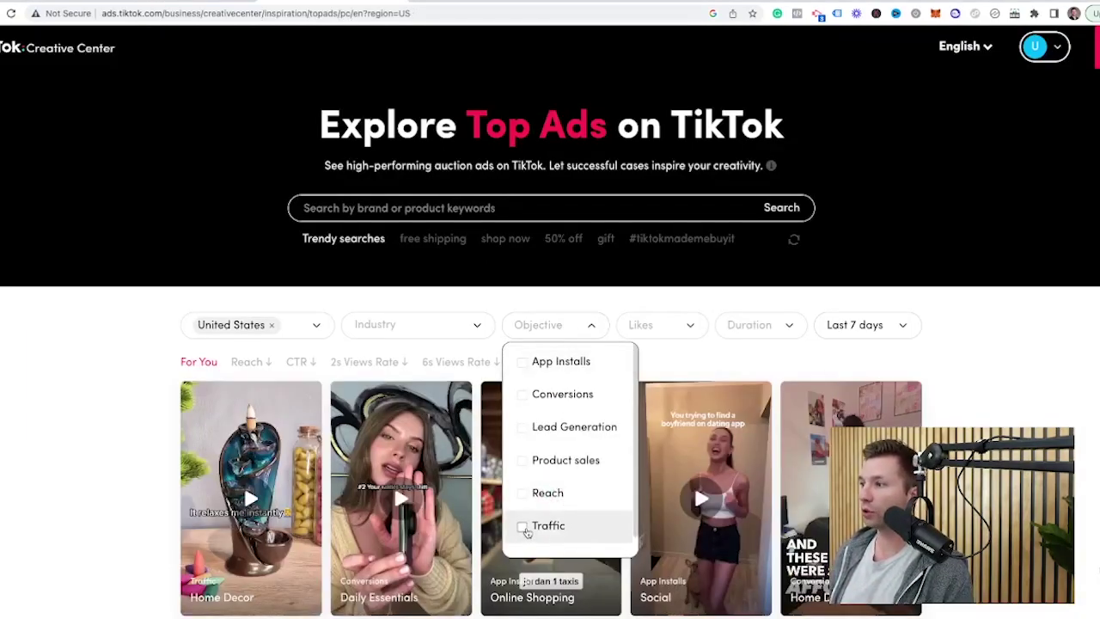
{"action": "left_click", "coordinate": [521, 526]}
{"action": "scroll", "coordinate": [77, 347], "scroll_direction": "down", "scroll_amount": 2}
{"action": "scroll", "coordinate": [111, 306], "scroll_direction": "down", "scroll_amount": 6}
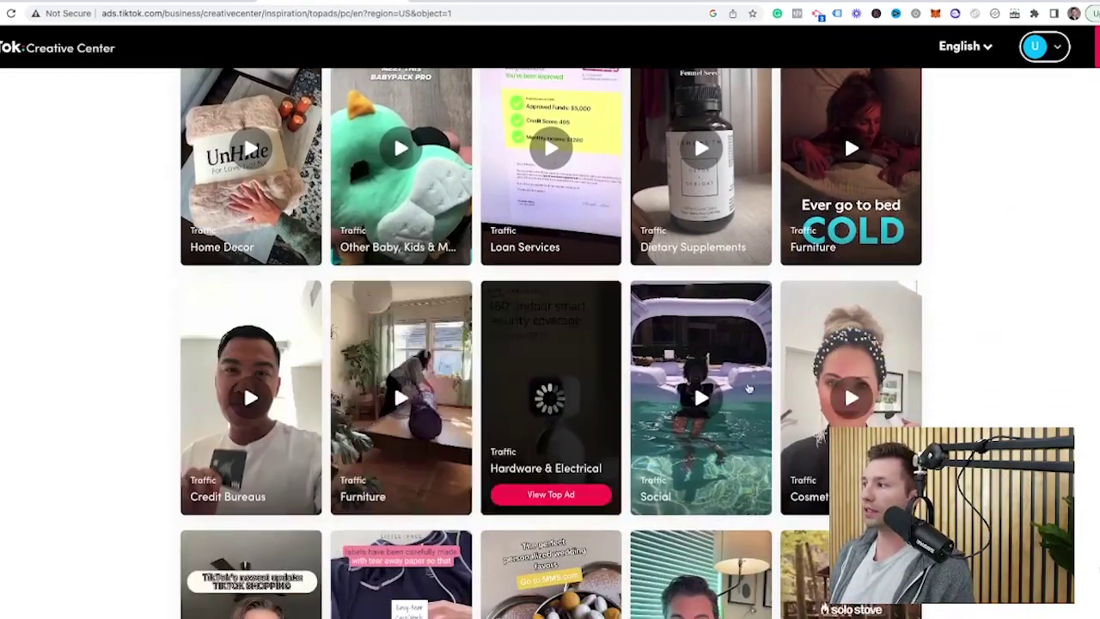
{"action": "scroll", "coordinate": [142, 336], "scroll_direction": "down", "scroll_amount": 4}
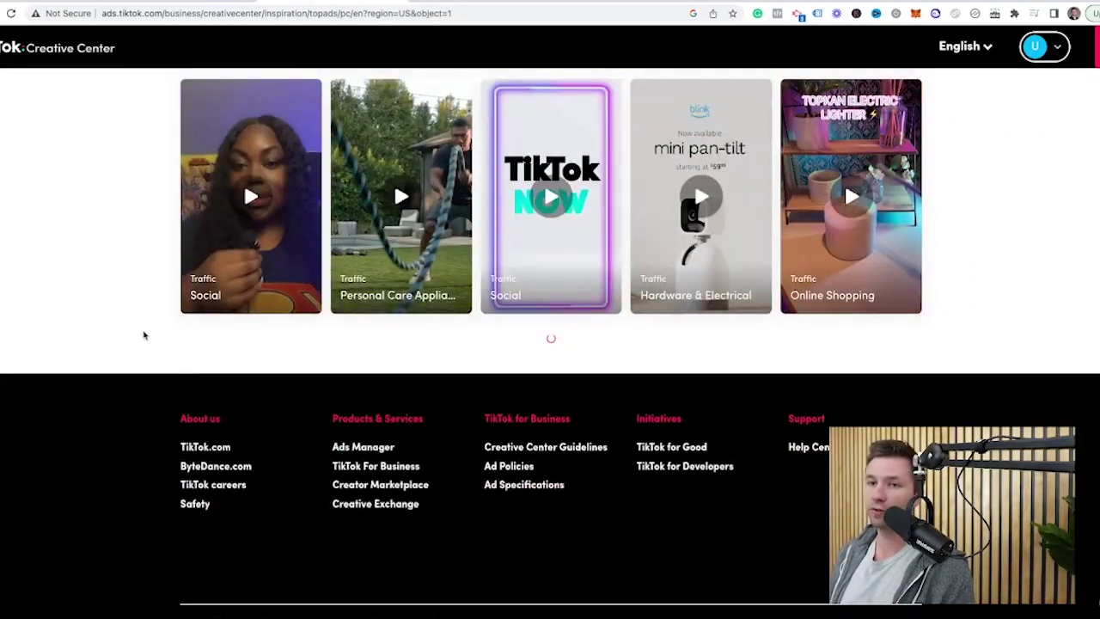
{"action": "scroll", "coordinate": [238, 319], "scroll_direction": "up", "scroll_amount": 5}
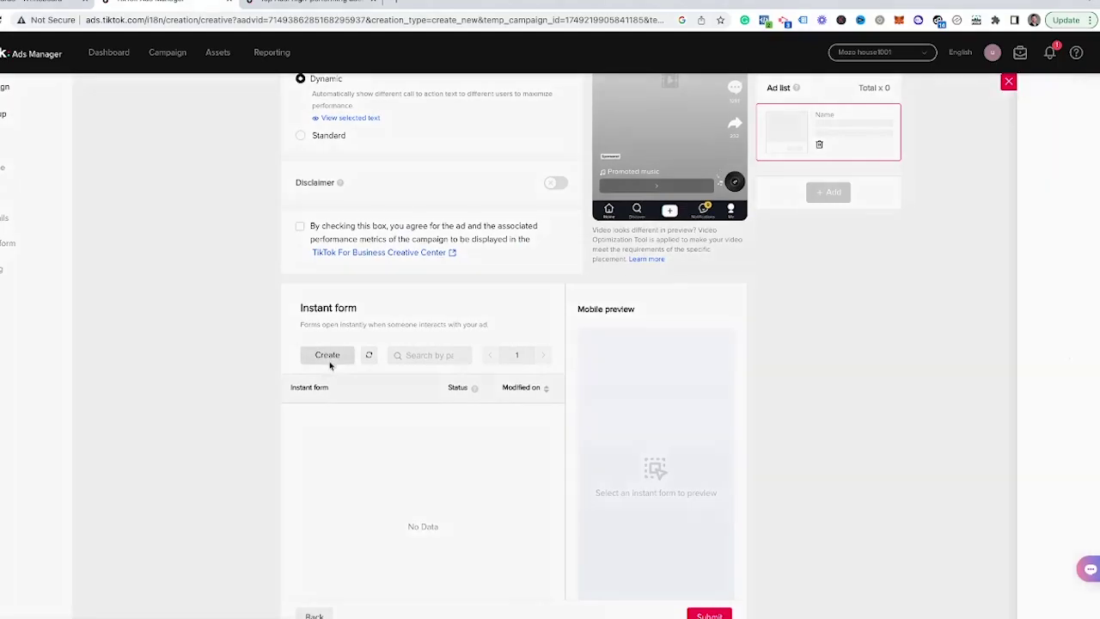
Create a new instant form from the Classic form template.
{"action": "left_click", "coordinate": [329, 360]}
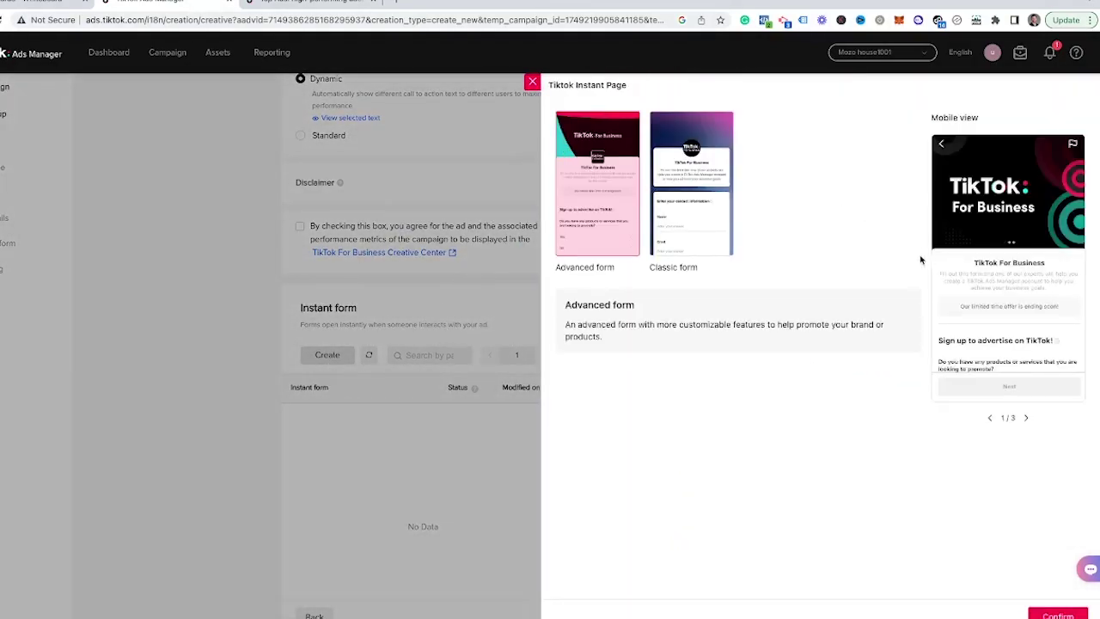
{"action": "left_click", "coordinate": [697, 219]}
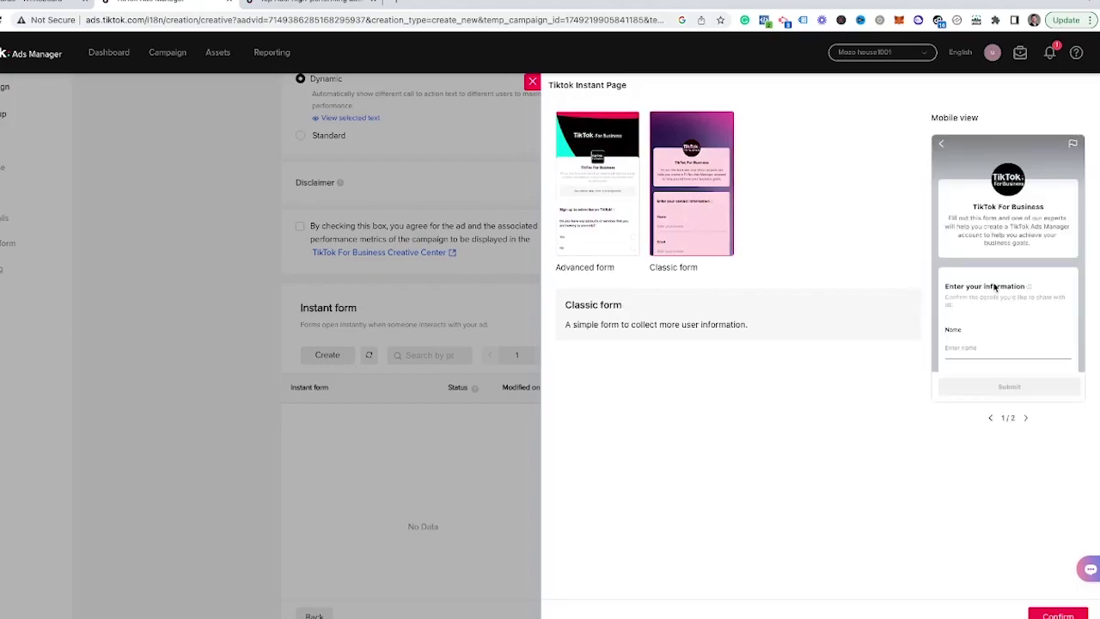
{"action": "scroll", "coordinate": [996, 287], "scroll_direction": "down", "scroll_amount": 3}
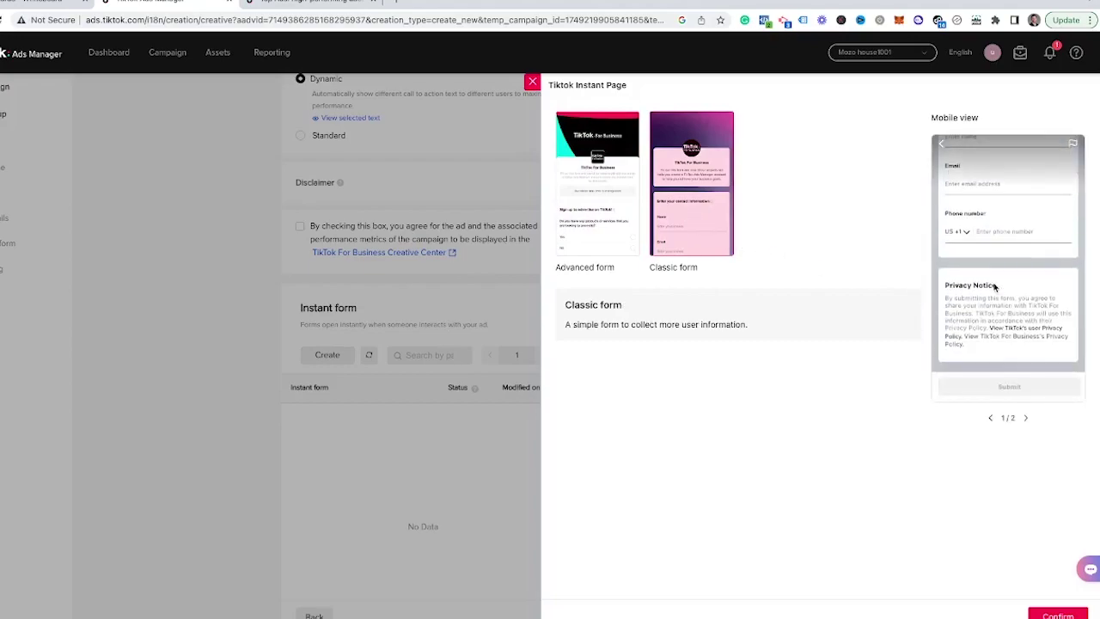
{"action": "left_click", "coordinate": [1057, 614]}
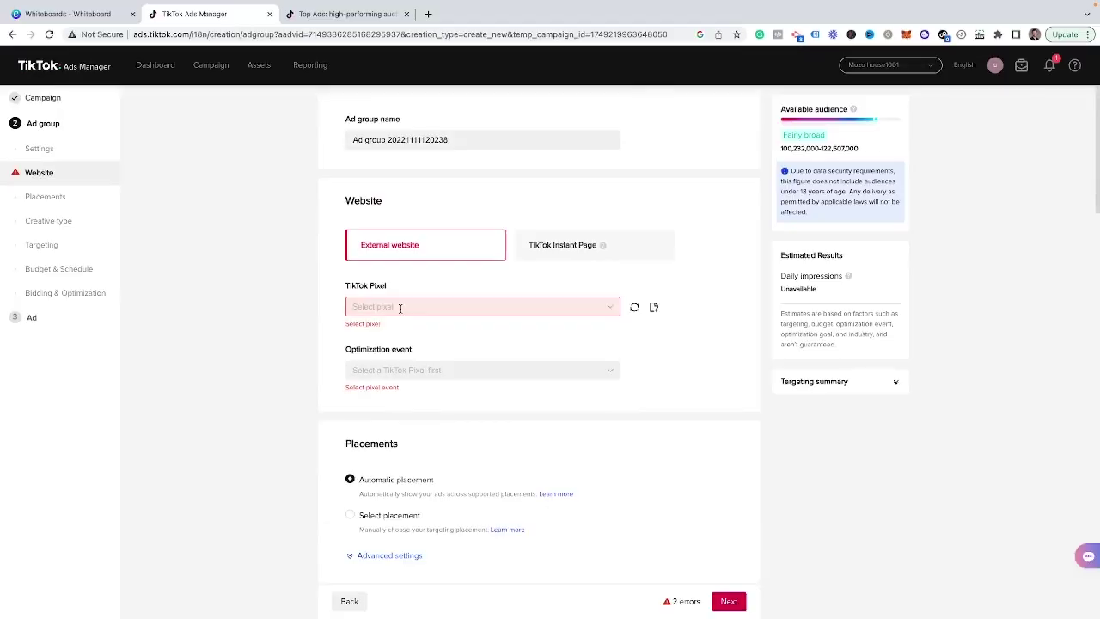
Select the Shopify TikTok pixel and Add to Cart as the optimization event.
{"action": "left_click", "coordinate": [413, 308]}
{"action": "left_click", "coordinate": [423, 341]}
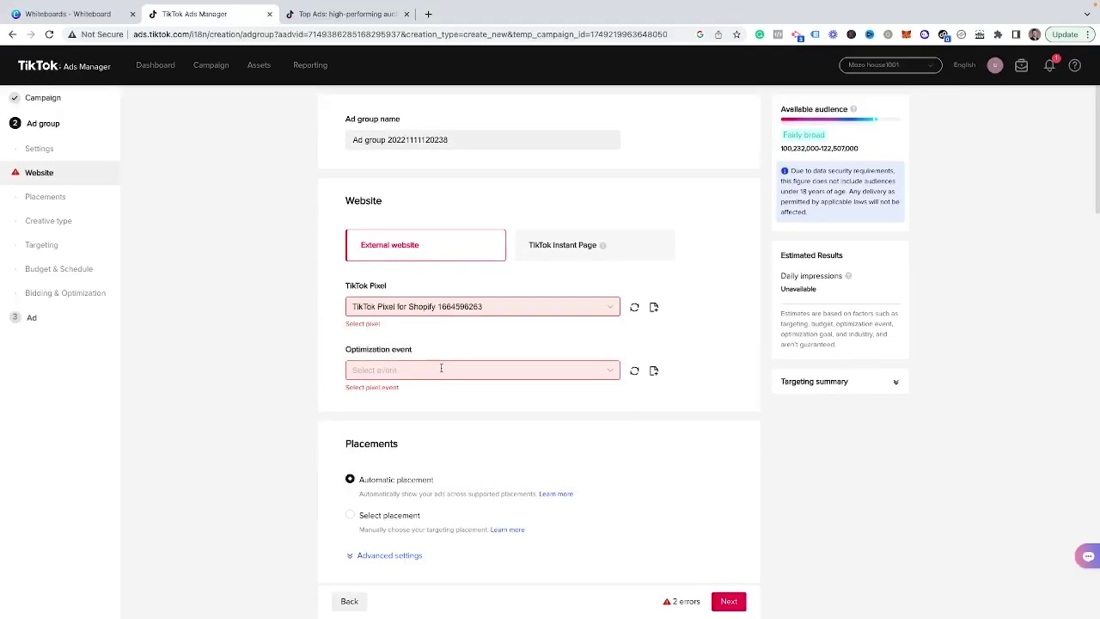
{"action": "left_click", "coordinate": [559, 359]}
{"action": "left_click", "coordinate": [404, 419]}
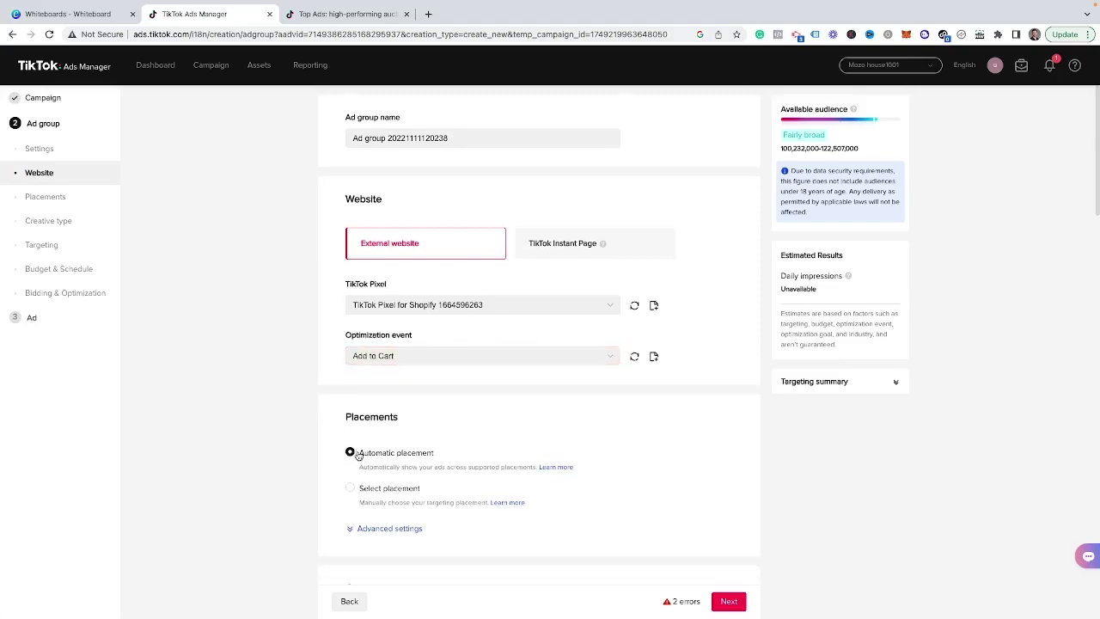
{"action": "scroll", "coordinate": [393, 450], "scroll_direction": "down", "scroll_amount": 5}
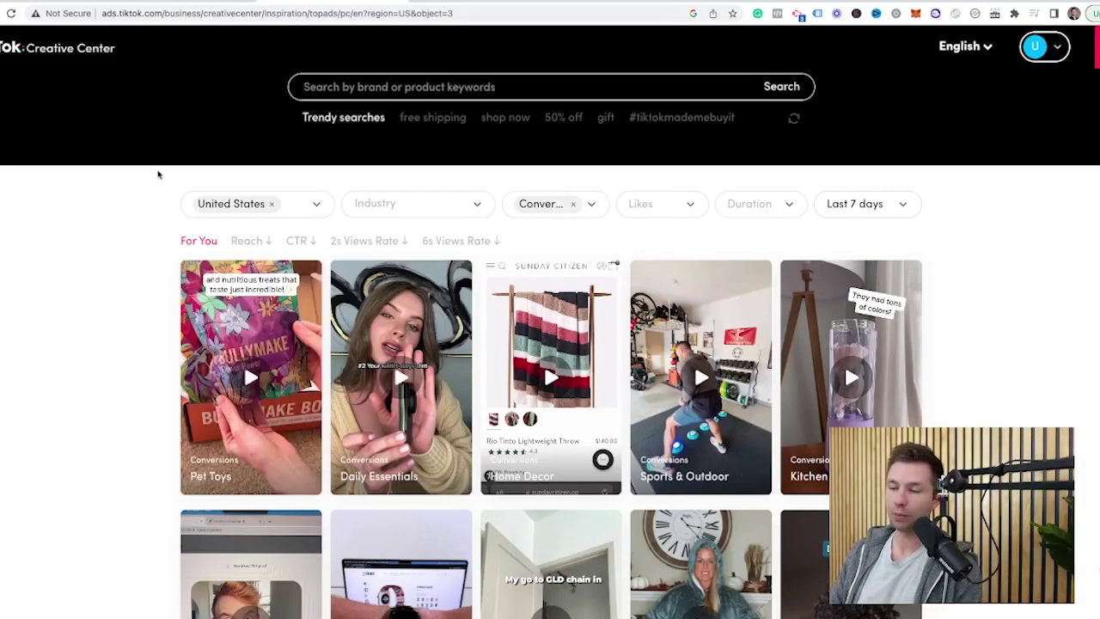
{"action": "scroll", "coordinate": [152, 184], "scroll_direction": "down", "scroll_amount": 2}
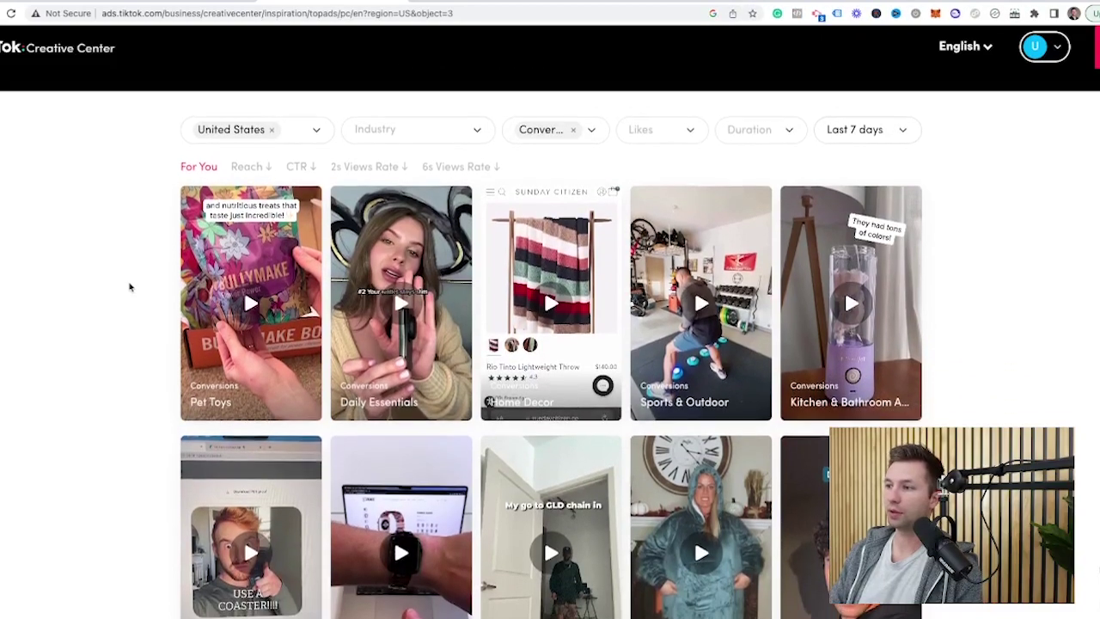
{"action": "scroll", "coordinate": [130, 288], "scroll_direction": "down", "scroll_amount": 1}
{"action": "mouse_move", "coordinate": [208, 307]}
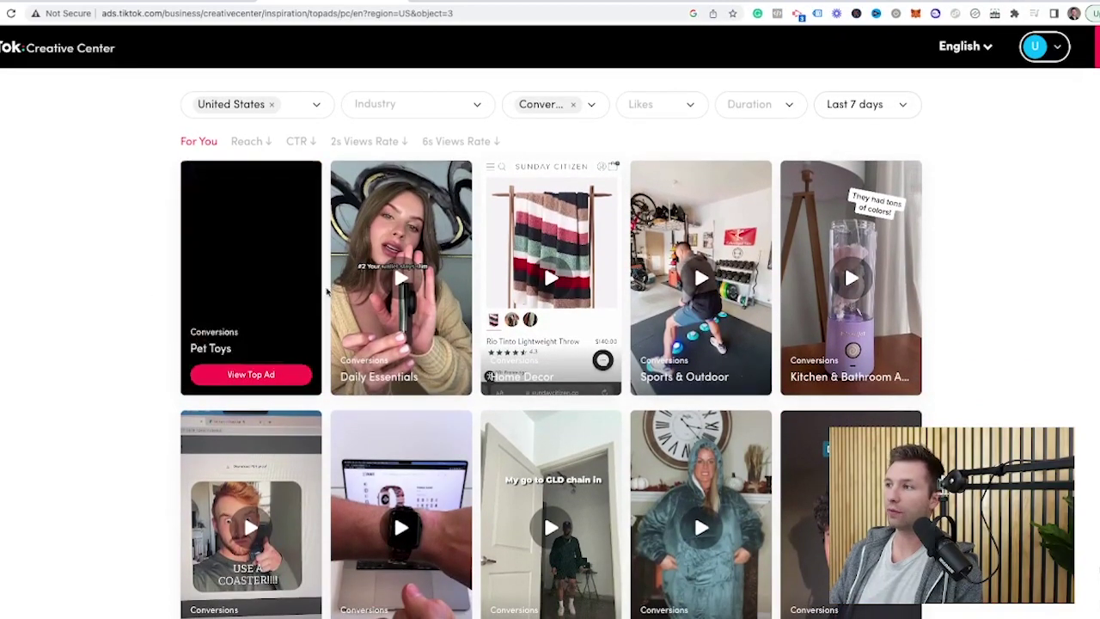
{"action": "mouse_move", "coordinate": [401, 311]}
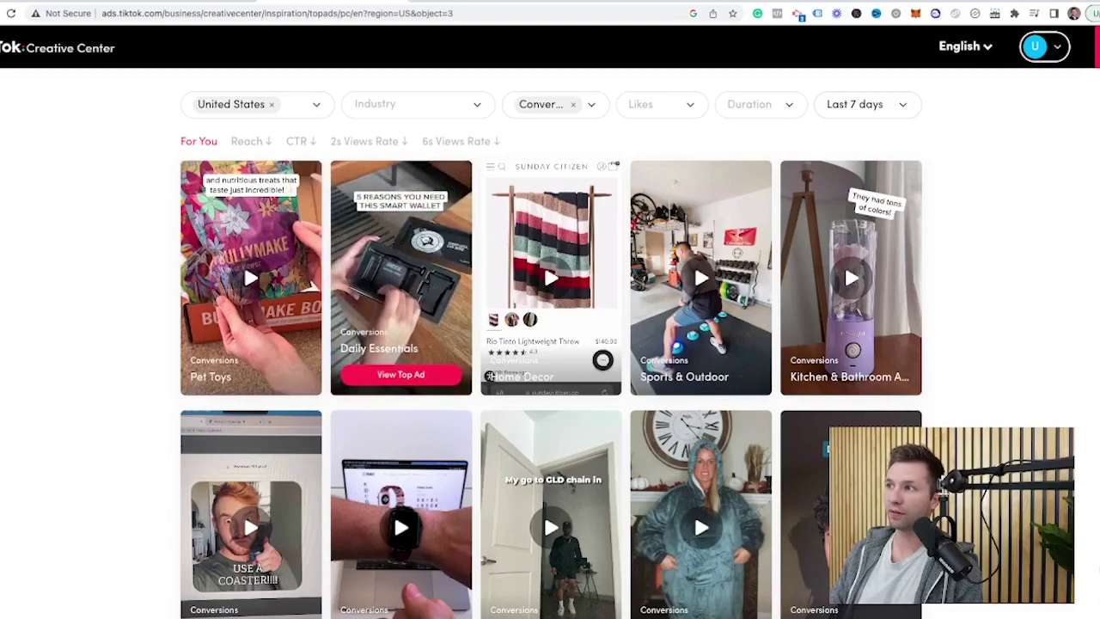
{"action": "scroll", "coordinate": [404, 344], "scroll_direction": "down", "scroll_amount": 7}
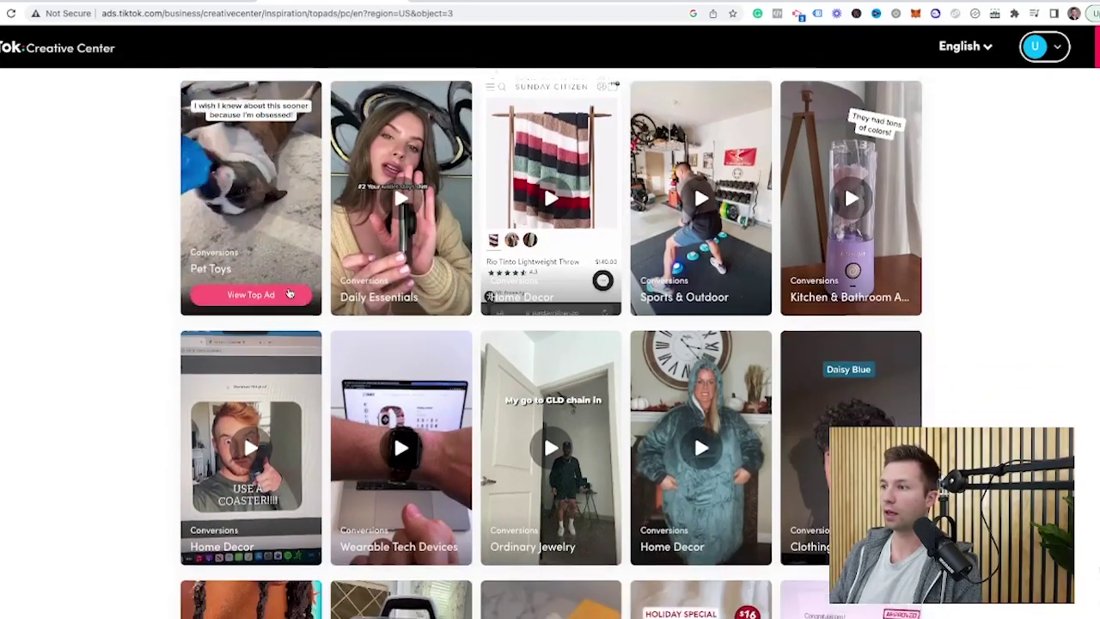
{"action": "mouse_move", "coordinate": [394, 440]}
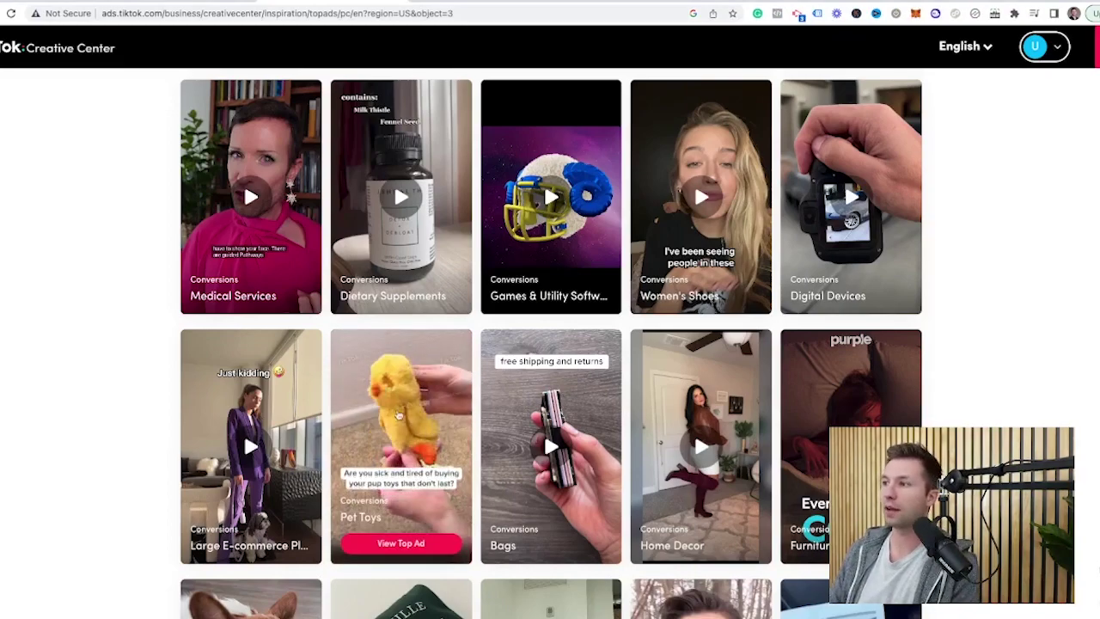
{"action": "scroll", "coordinate": [386, 376], "scroll_direction": "up", "scroll_amount": 10}
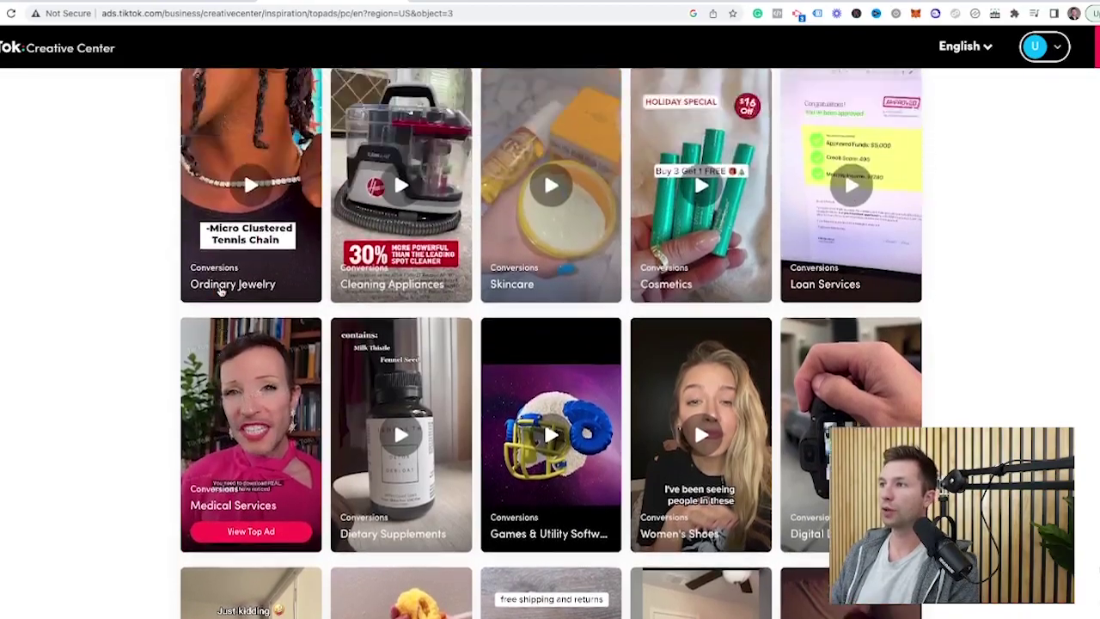
{"action": "scroll", "coordinate": [360, 312], "scroll_direction": "up", "scroll_amount": 3}
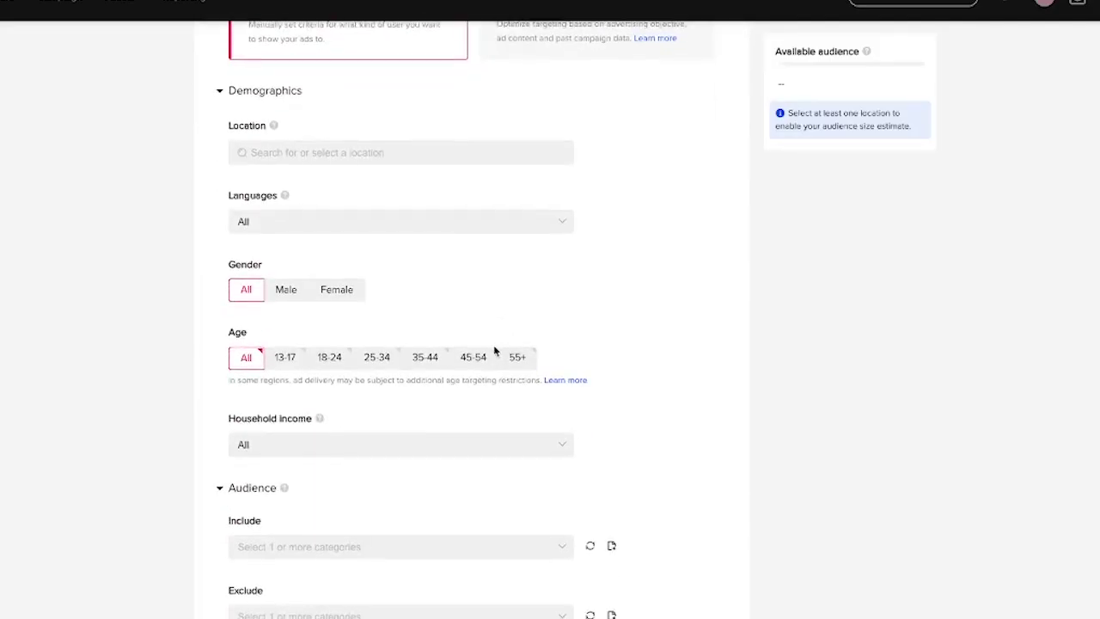
{"action": "scroll", "coordinate": [490, 353], "scroll_direction": "down", "scroll_amount": 10}
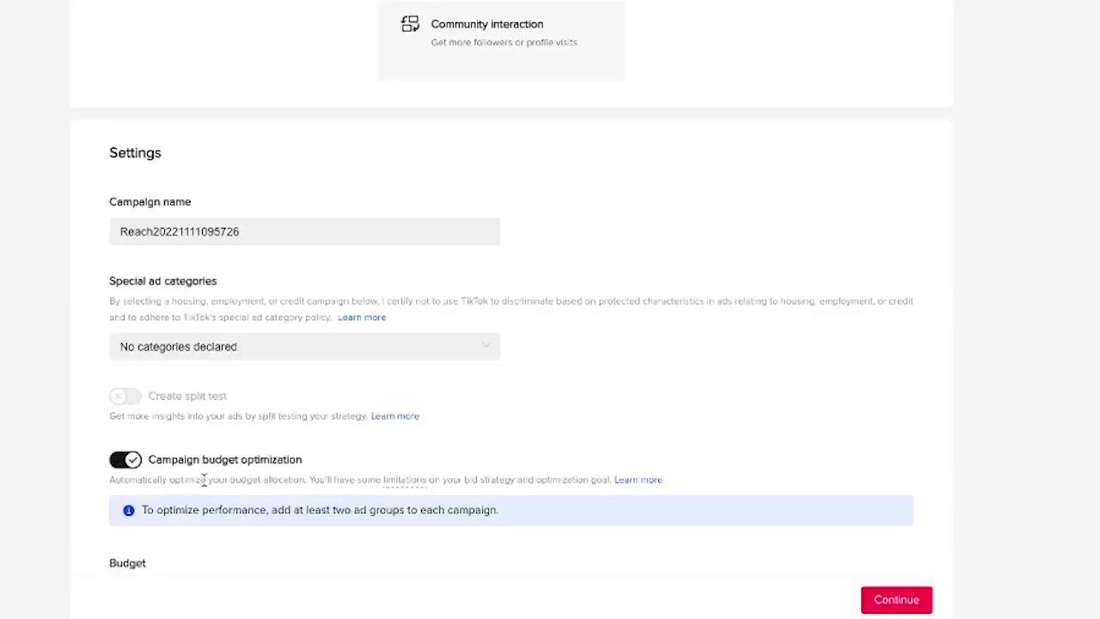
Highlight the campaign budget optimization and split test explanations in campaign Settings.
{"action": "scroll", "coordinate": [203, 479], "scroll_direction": "down", "scroll_amount": 1}
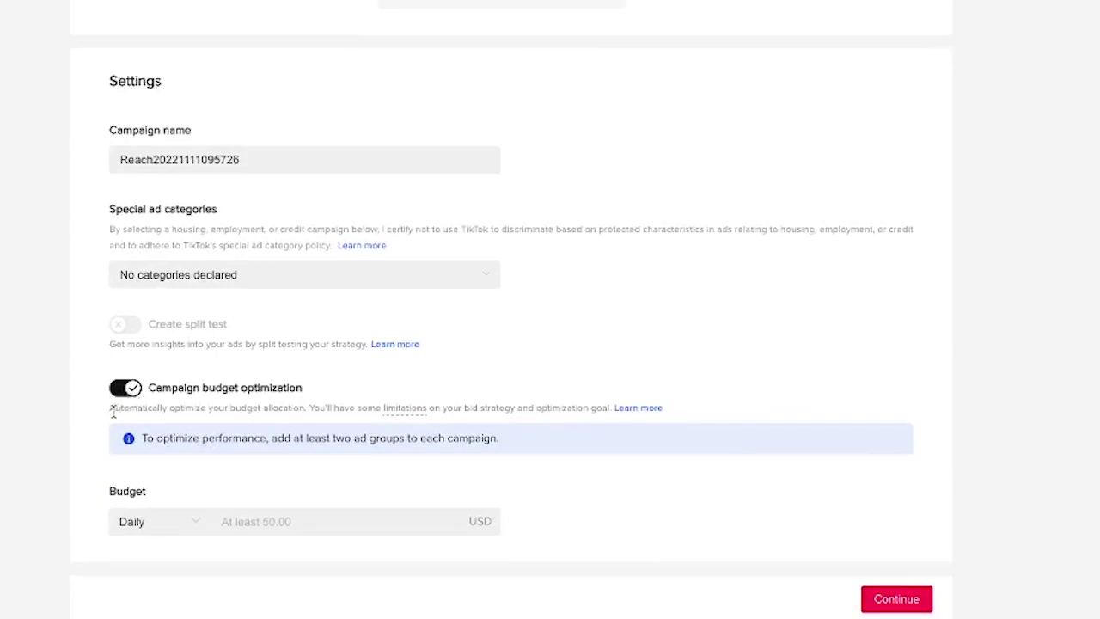
{"action": "left_click_drag", "start_coordinate": [112, 411], "coordinate": [687, 419]}
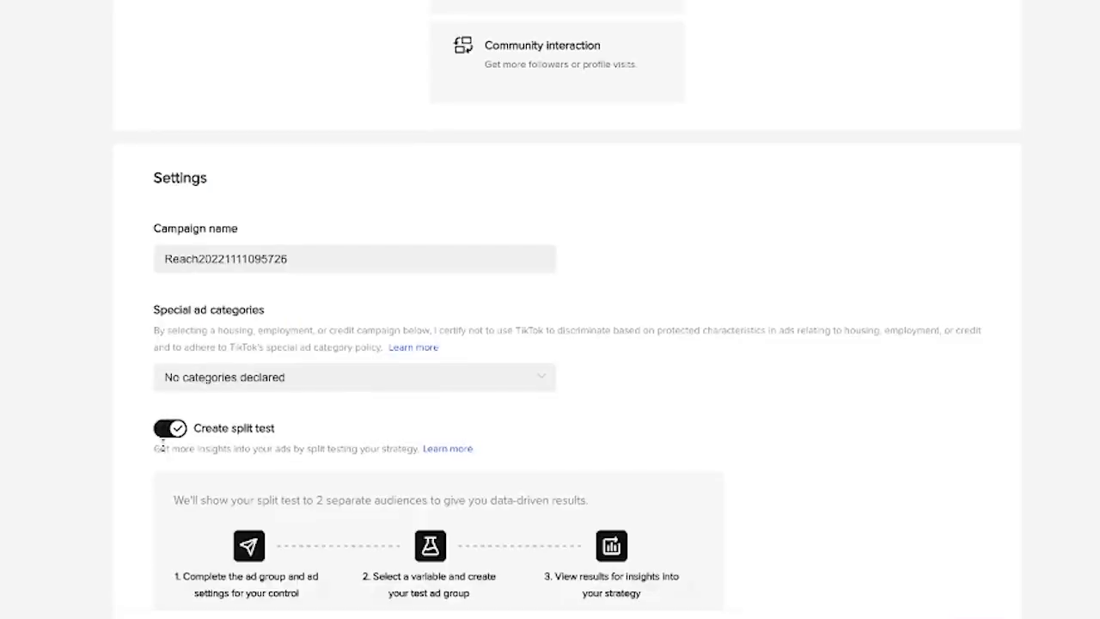
{"action": "scroll", "coordinate": [150, 462], "scroll_direction": "down", "scroll_amount": 1}
{"action": "scroll", "coordinate": [151, 456], "scroll_direction": "down", "scroll_amount": 2}
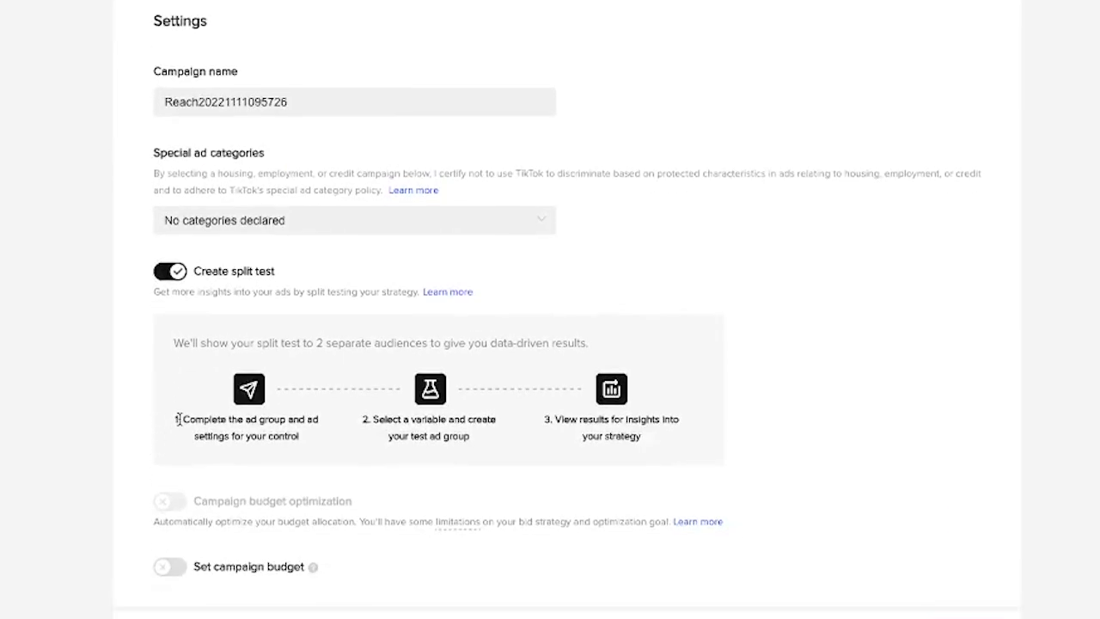
{"action": "left_click_drag", "start_coordinate": [178, 420], "coordinate": [681, 446]}
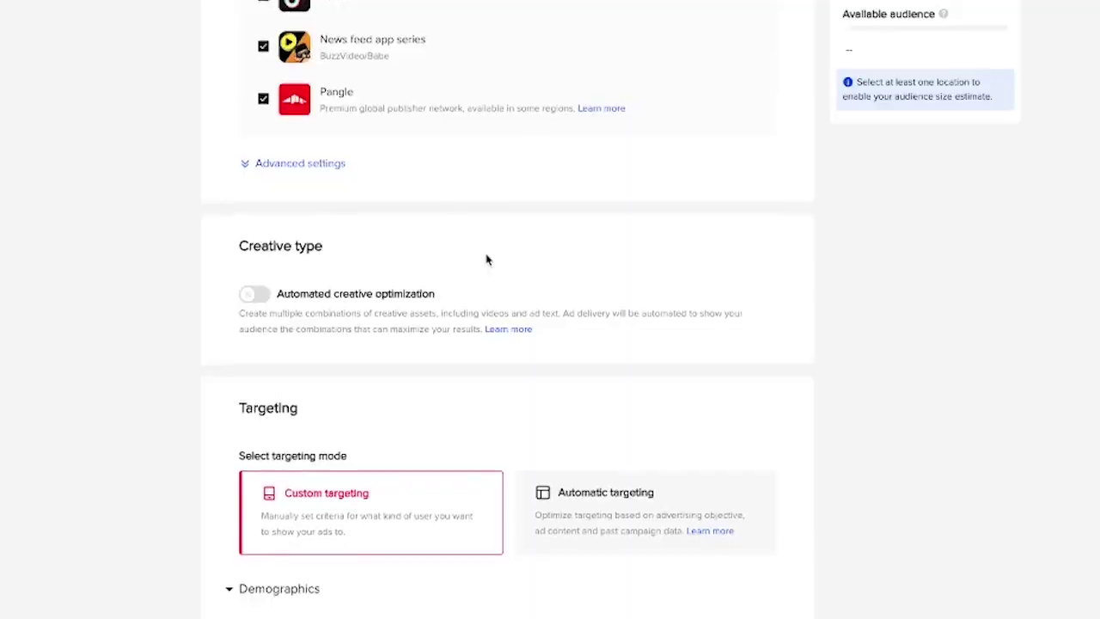
Highlight the Creative type description and switch Automated creative optimization on.
{"action": "left_click_drag", "start_coordinate": [243, 316], "coordinate": [472, 328]}
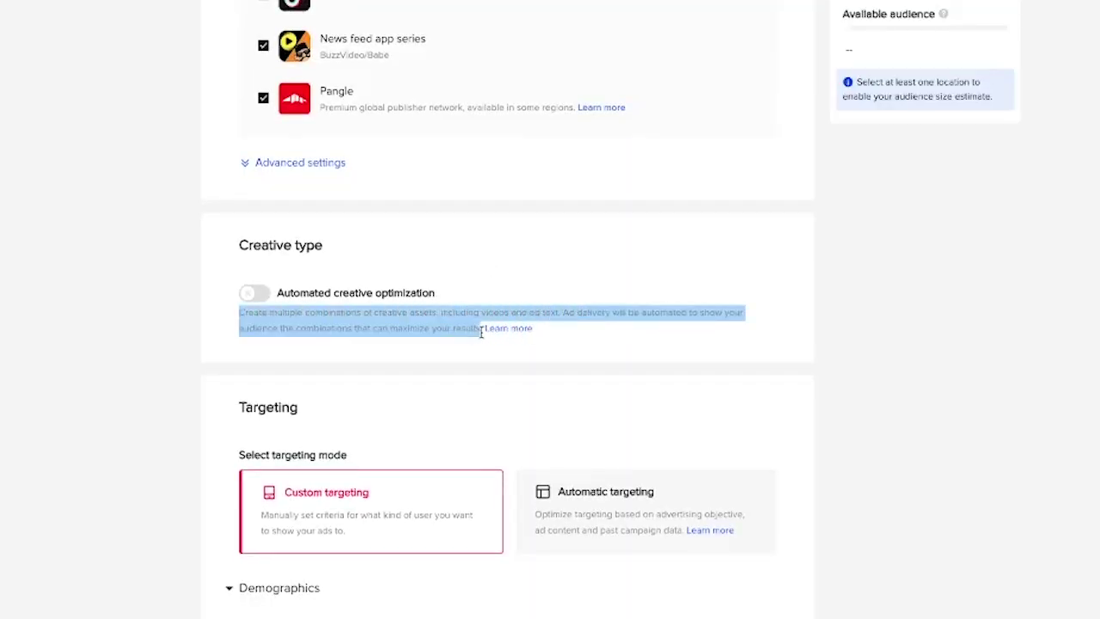
{"action": "left_click", "coordinate": [250, 297]}
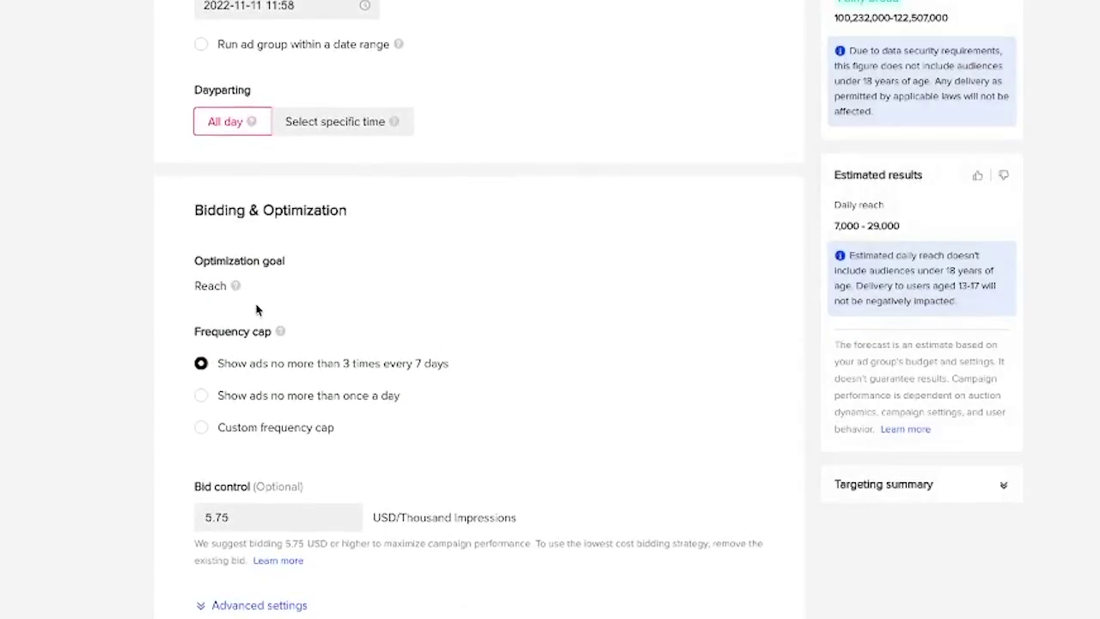
Set a custom frequency cap of 2 impressions every 1 day.
{"action": "left_click", "coordinate": [205, 396]}
{"action": "left_click", "coordinate": [201, 364]}
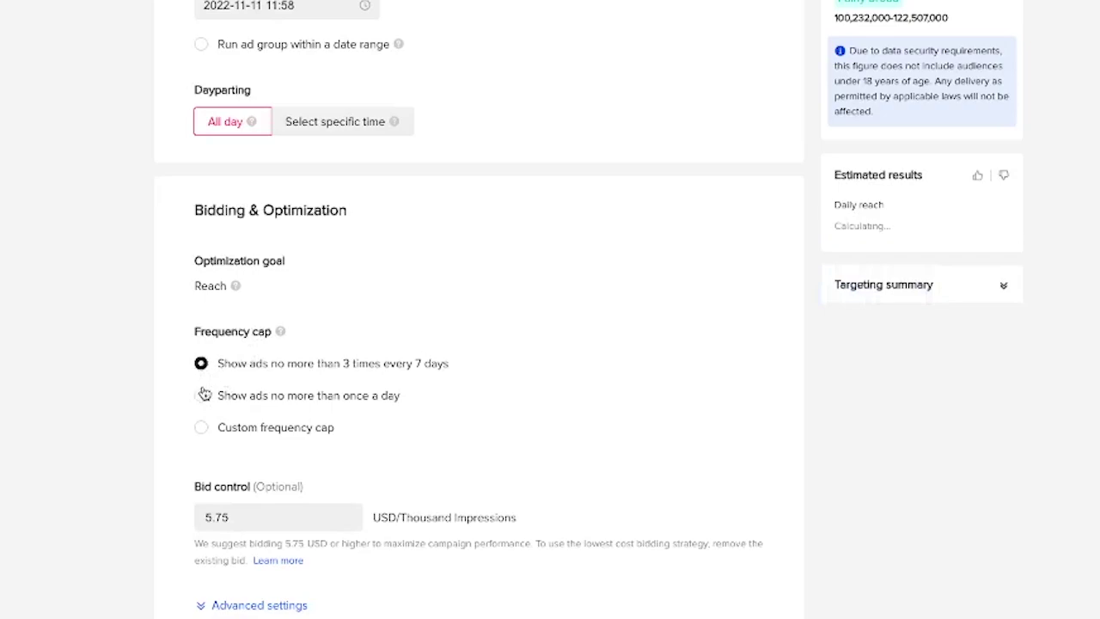
{"action": "left_click", "coordinate": [203, 395]}
{"action": "left_click", "coordinate": [203, 427]}
{"action": "scroll", "coordinate": [258, 412], "scroll_direction": "down", "scroll_amount": 1}
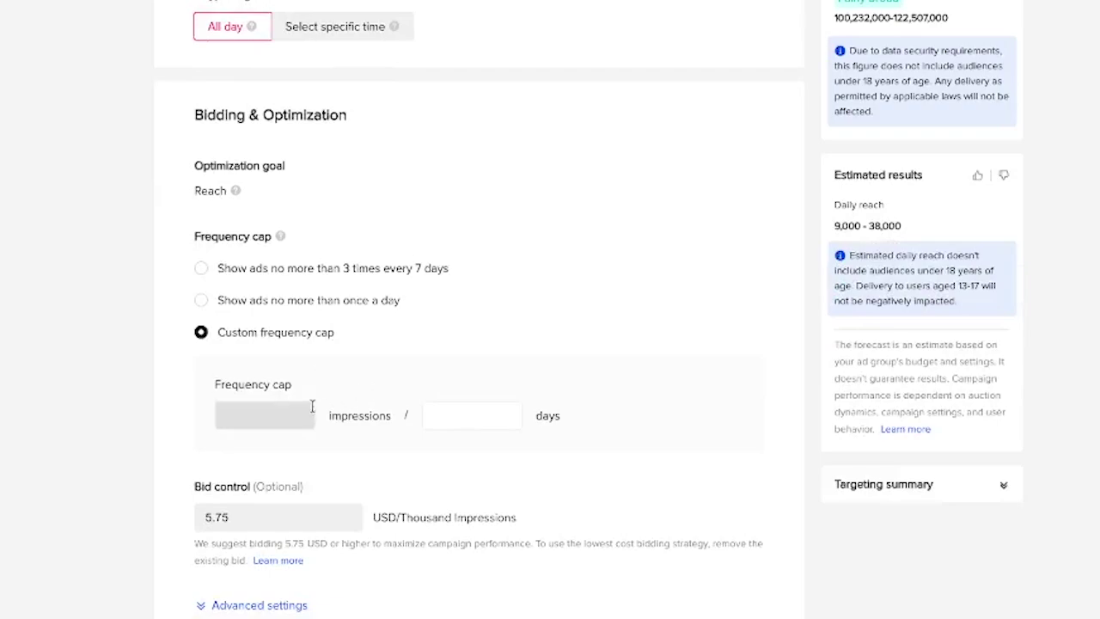
{"action": "left_click", "coordinate": [283, 418]}
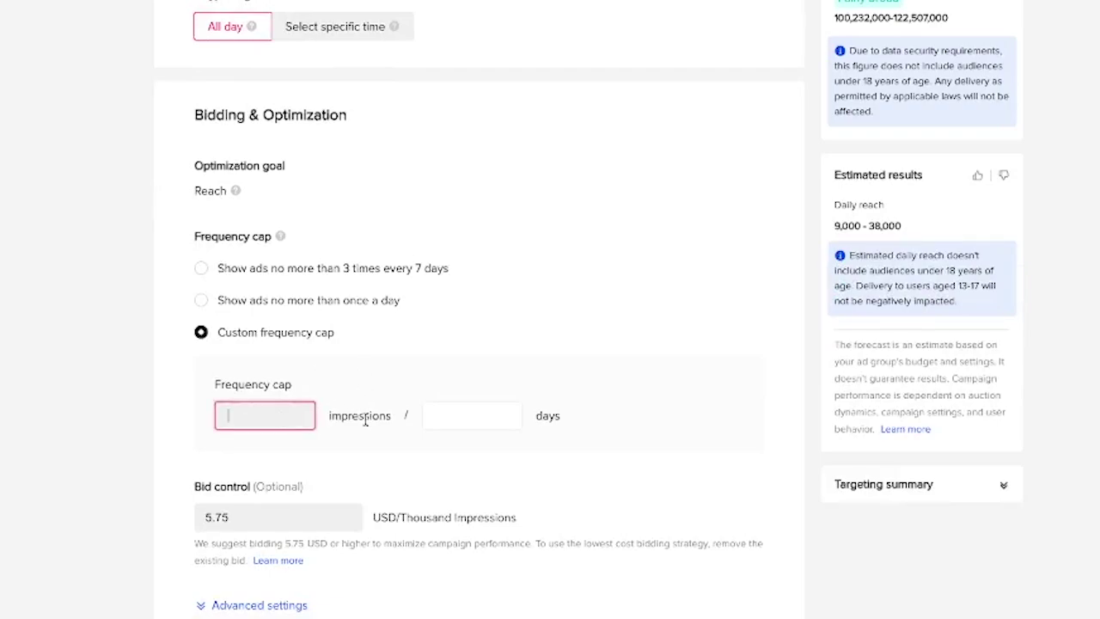
{"action": "type", "text": "2"}
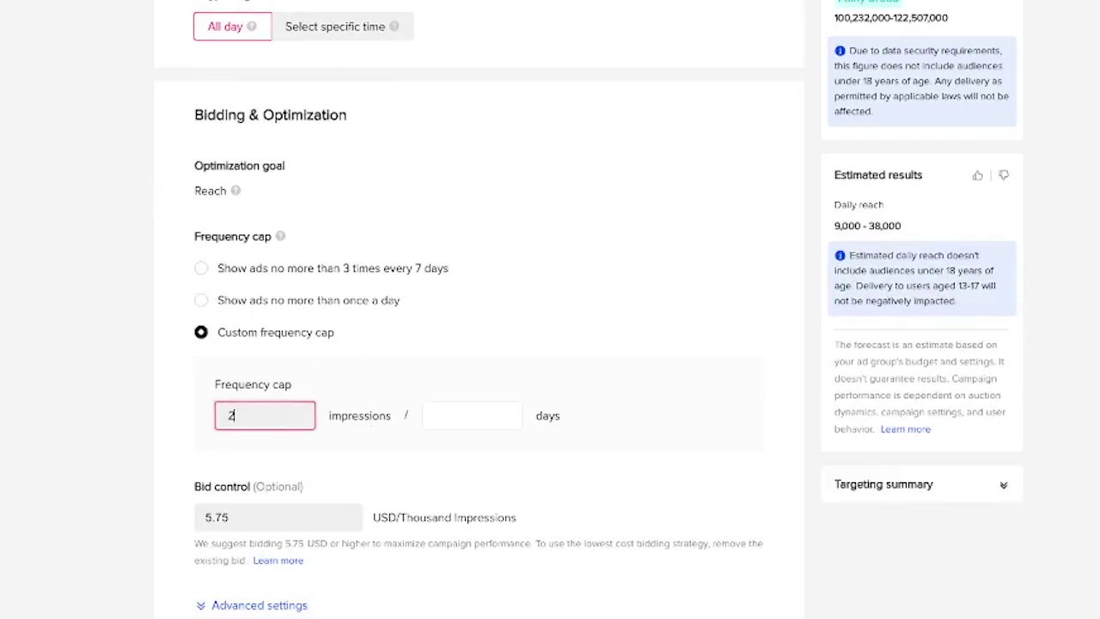
{"action": "left_click", "coordinate": [471, 419]}
{"action": "type", "text": "1"}
{"action": "left_click", "coordinate": [550, 460]}
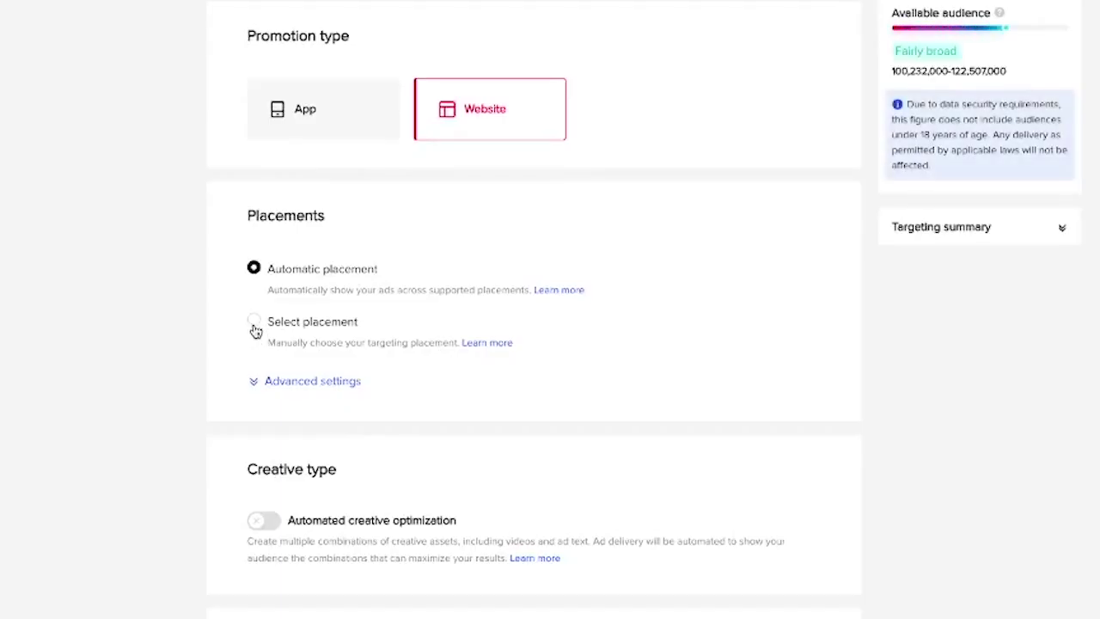
Switch to manual placements and toggle TikTok, News feed app series and Pangle off, then back on.
{"action": "left_click", "coordinate": [255, 322]}
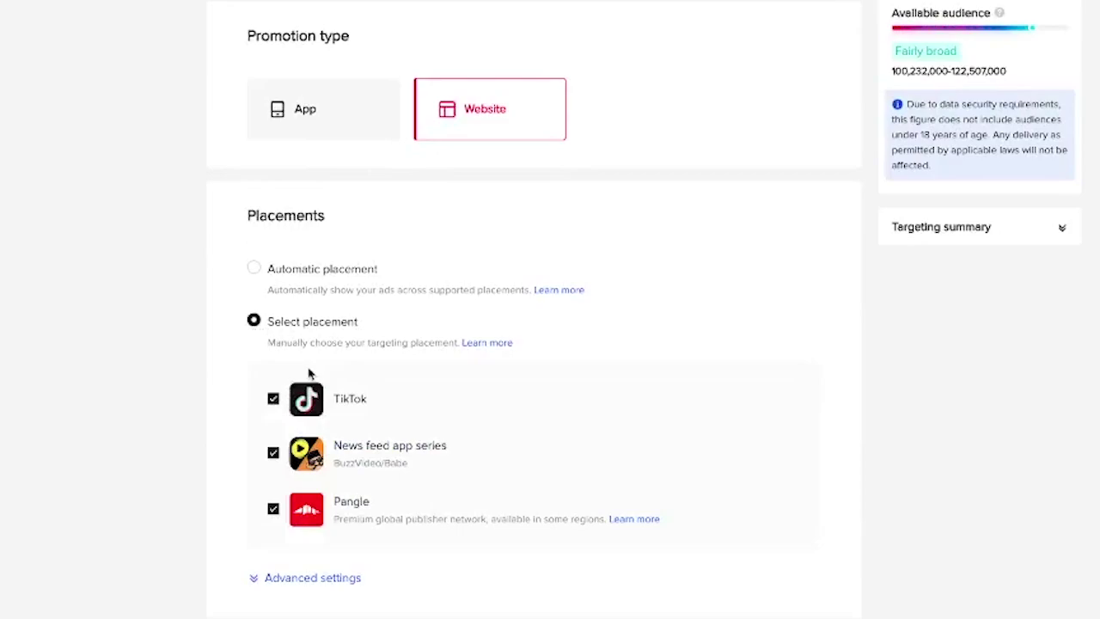
{"action": "scroll", "coordinate": [393, 425], "scroll_direction": "down", "scroll_amount": 2}
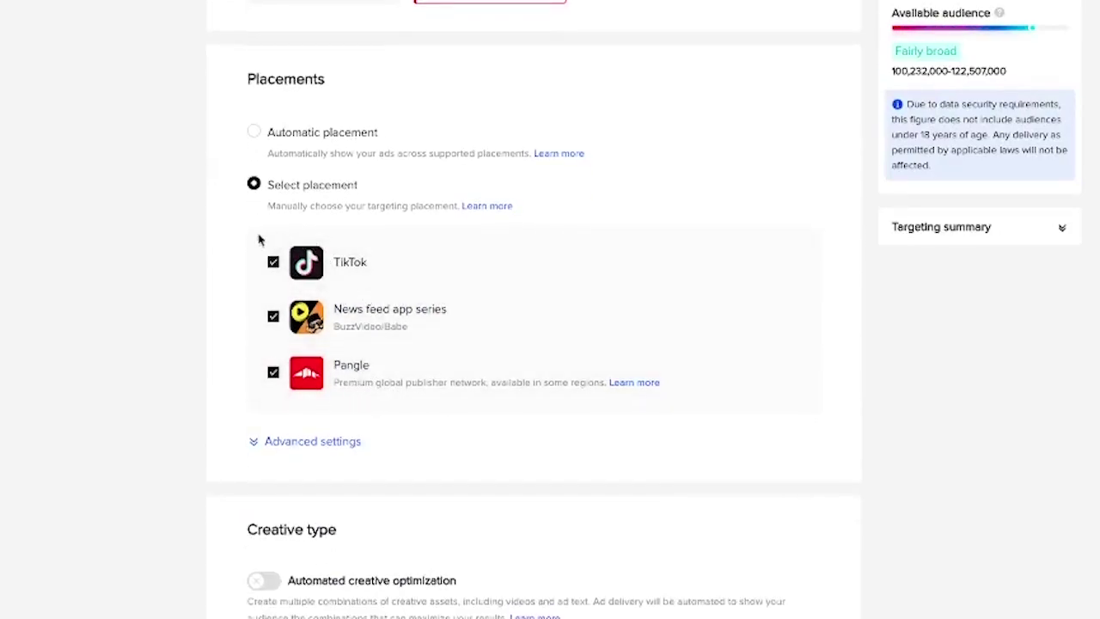
{"action": "left_click", "coordinate": [272, 262]}
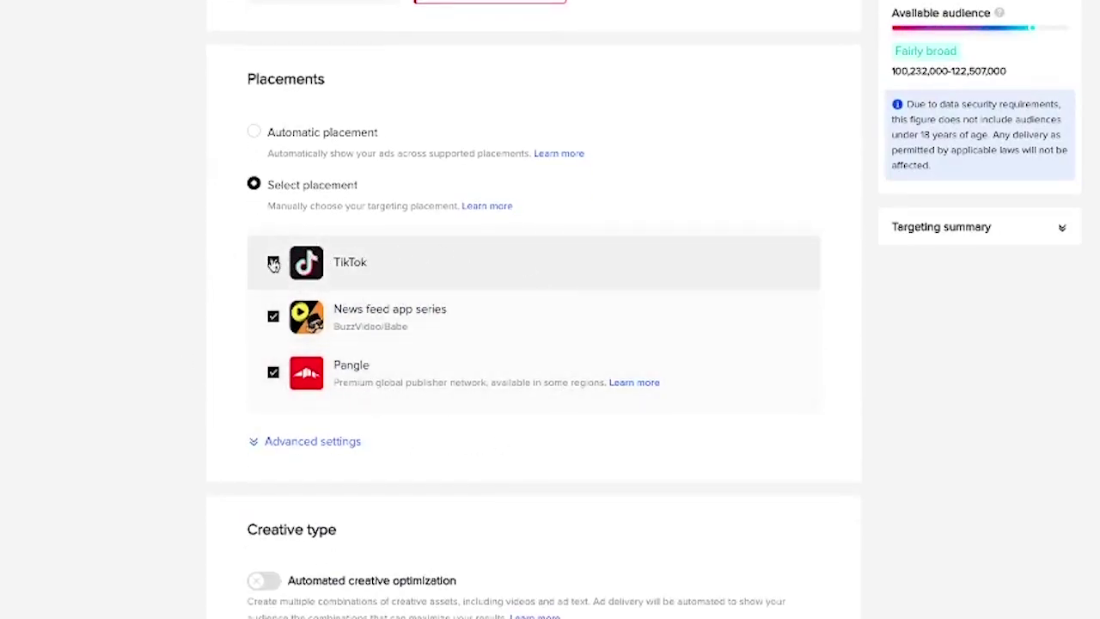
{"action": "left_click", "coordinate": [272, 316]}
{"action": "left_click", "coordinate": [273, 374]}
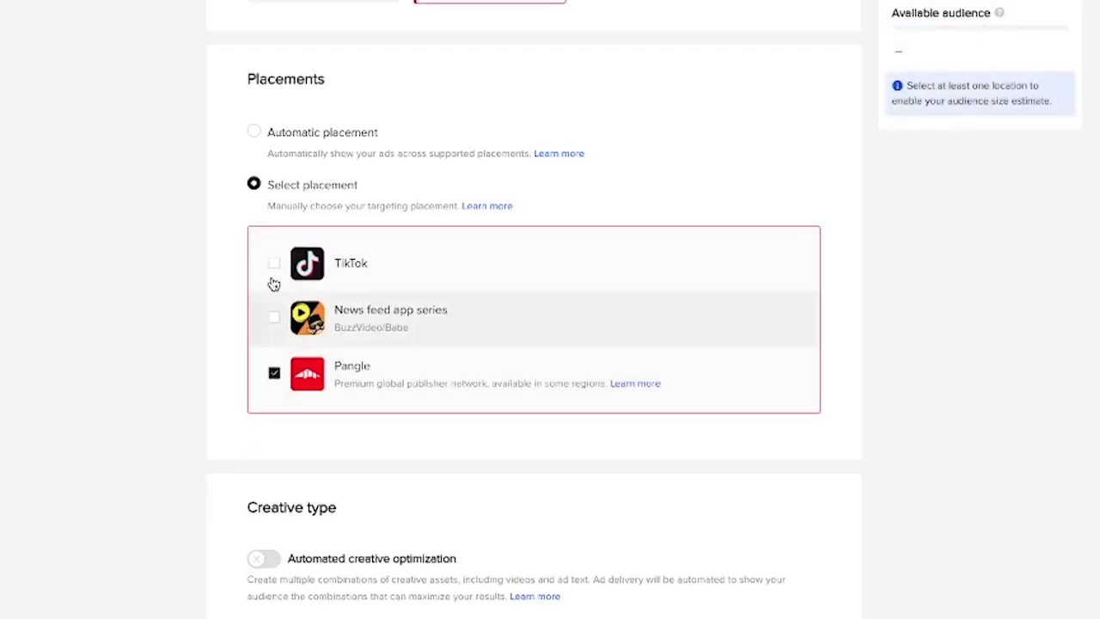
{"action": "left_click", "coordinate": [273, 261]}
{"action": "left_click", "coordinate": [273, 316]}
{"action": "left_click", "coordinate": [274, 373]}
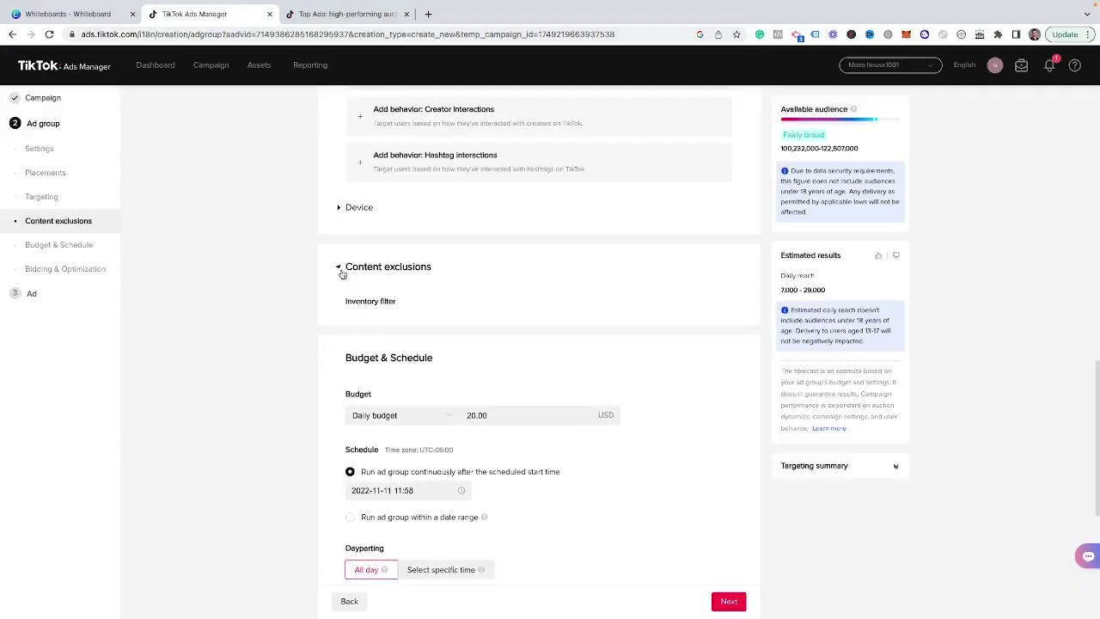
Open the inventory filter tiers and compare Full, Standard and Limited, ending on Standard inventory.
{"action": "left_click", "coordinate": [432, 321]}
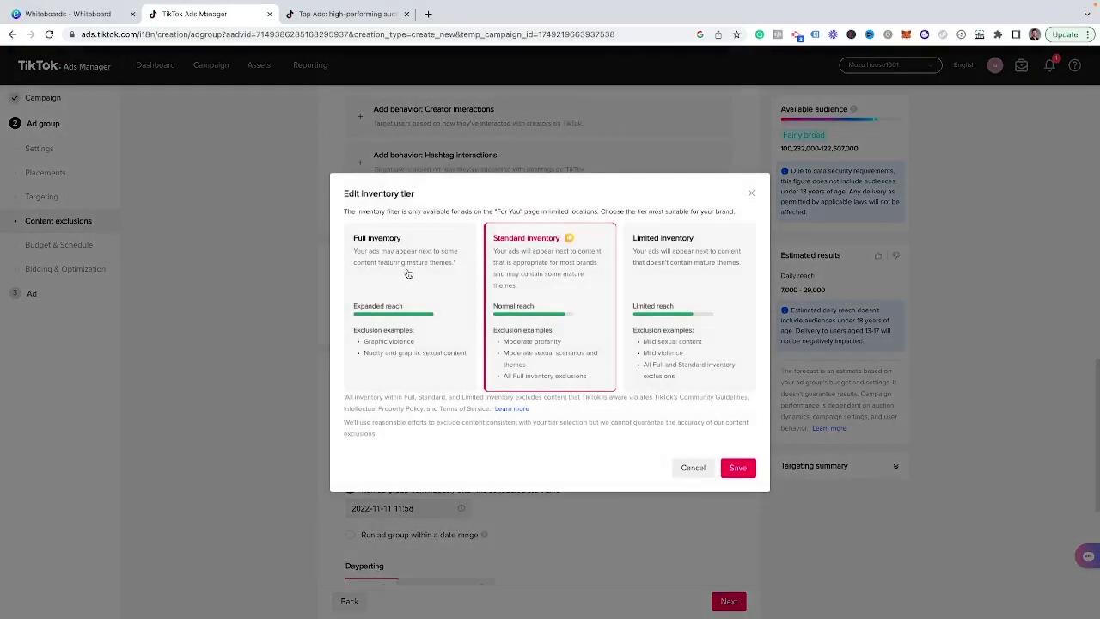
{"action": "left_click", "coordinate": [409, 272]}
{"action": "left_click", "coordinate": [534, 273]}
{"action": "left_click", "coordinate": [660, 275]}
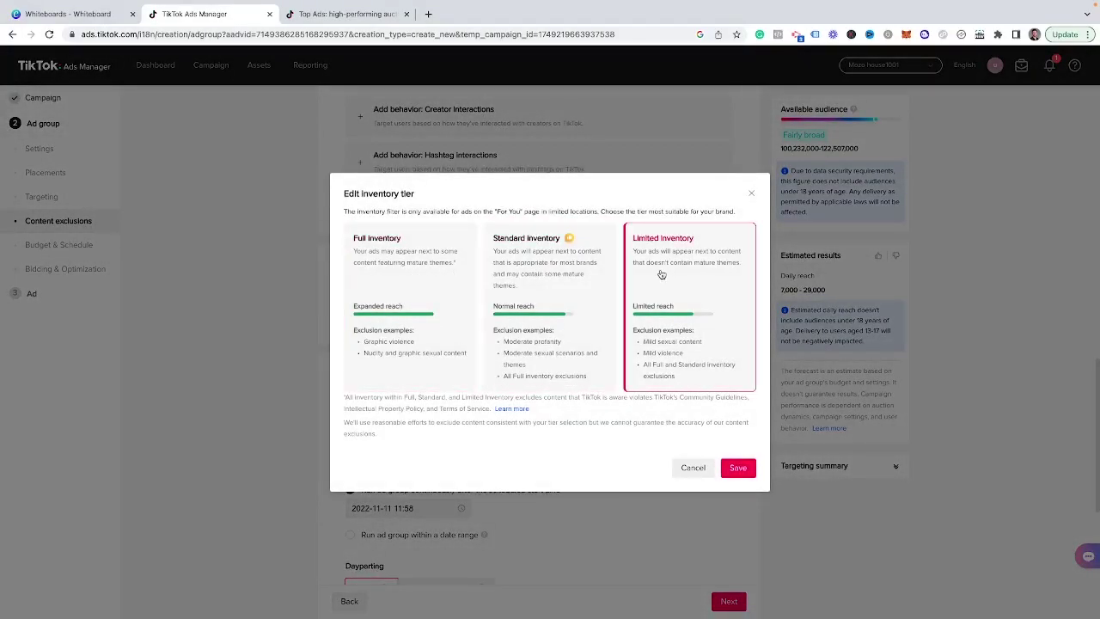
{"action": "left_click", "coordinate": [550, 354]}
{"action": "left_click", "coordinate": [434, 341]}
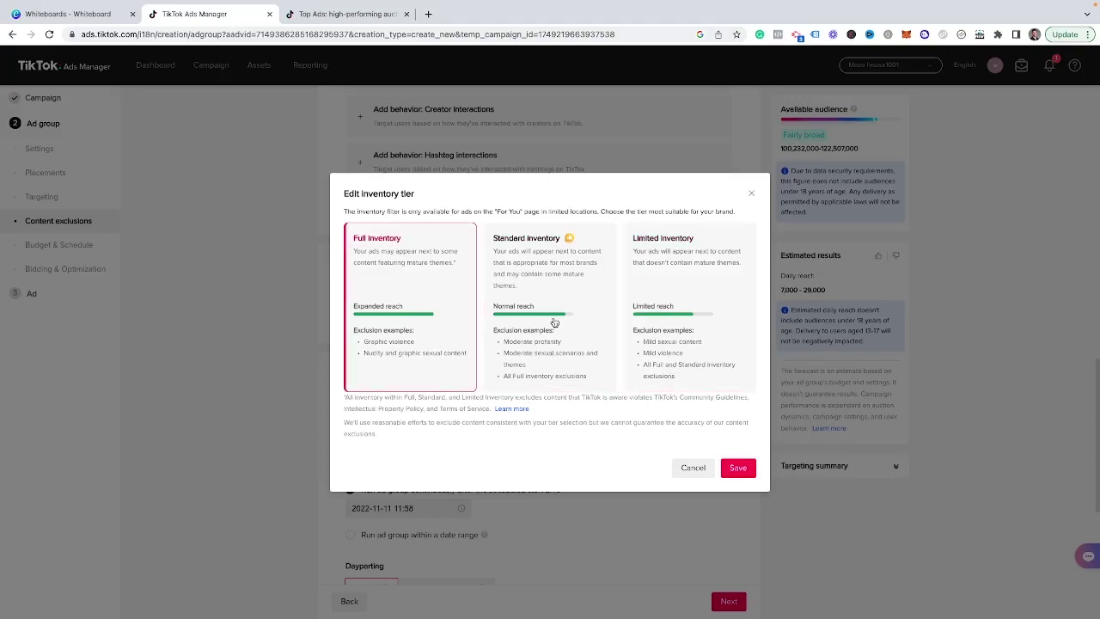
{"action": "left_click", "coordinate": [554, 322]}
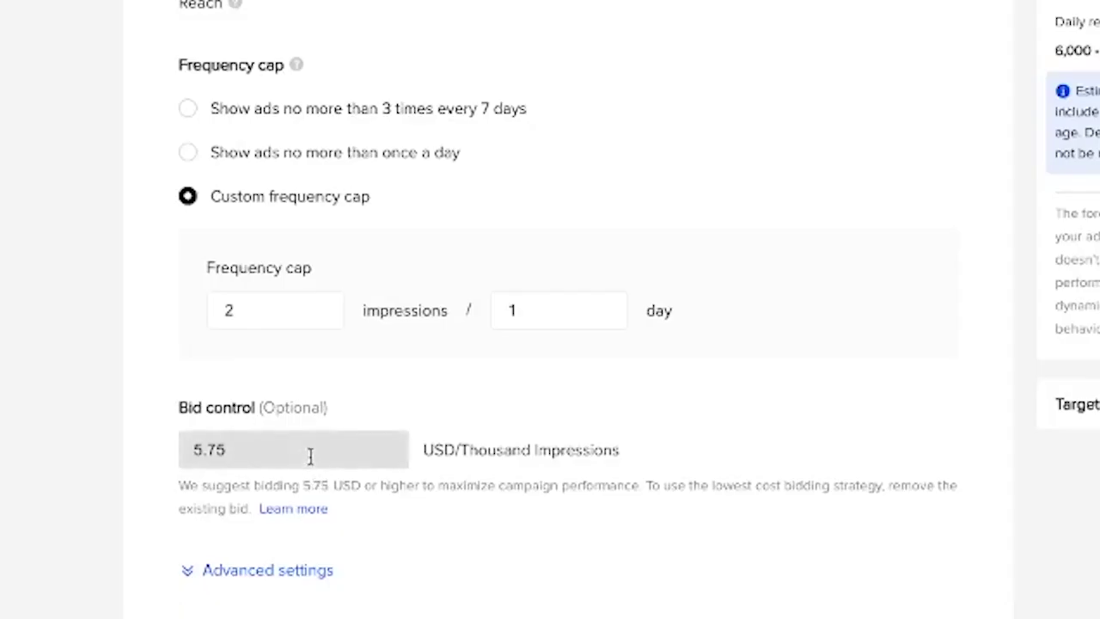
Change the bid control amount from 5.75 to 3.75 USD.
{"action": "left_click", "coordinate": [310, 456]}
{"action": "key", "text": "BackSpace"}
{"action": "key", "text": "BackSpace"}
{"action": "key", "text": "BackSpace"}
{"action": "key", "text": "BackSpace"}
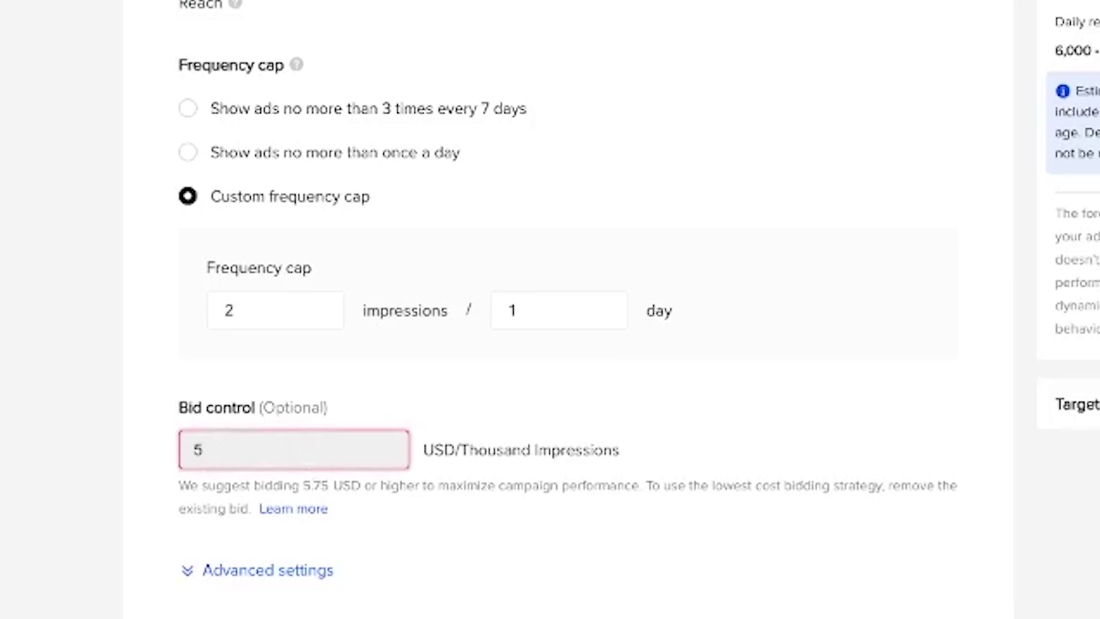
{"action": "type", "text": "3.75"}
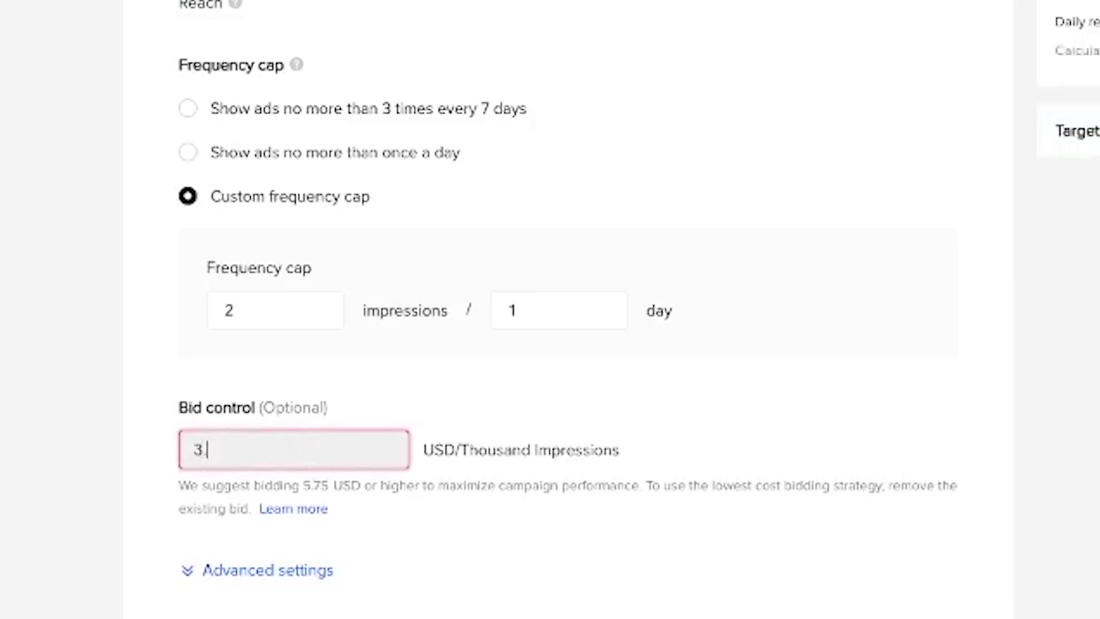
{"action": "left_click", "coordinate": [564, 450]}
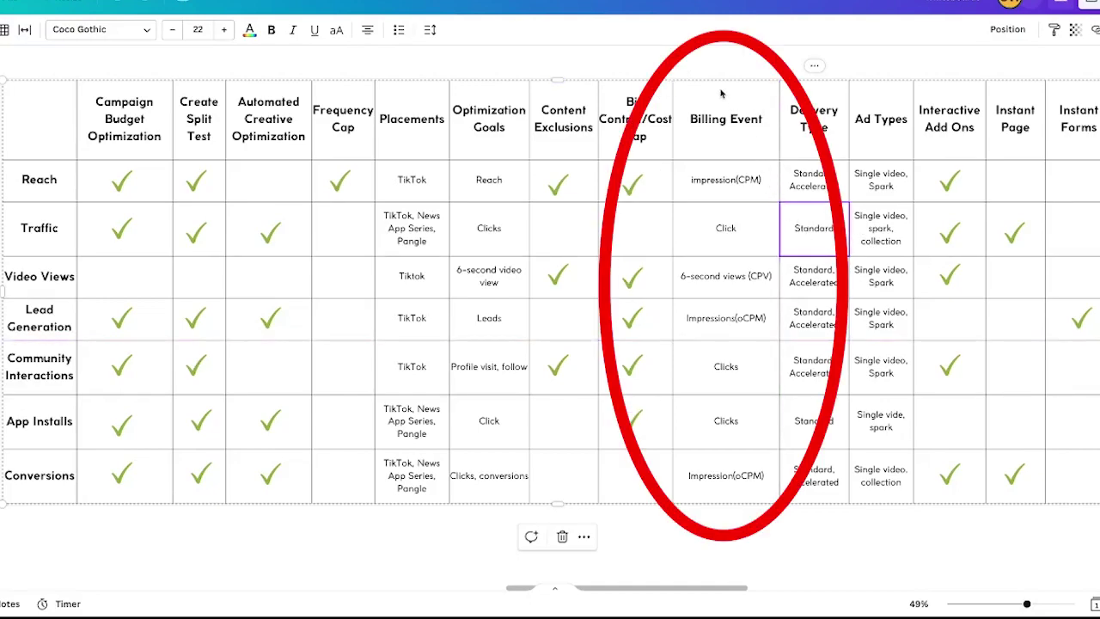
Compare the chart's Billing Event and Delivery Type columns, then set delivery type to Accelerated.
{"action": "left_click", "coordinate": [725, 126]}
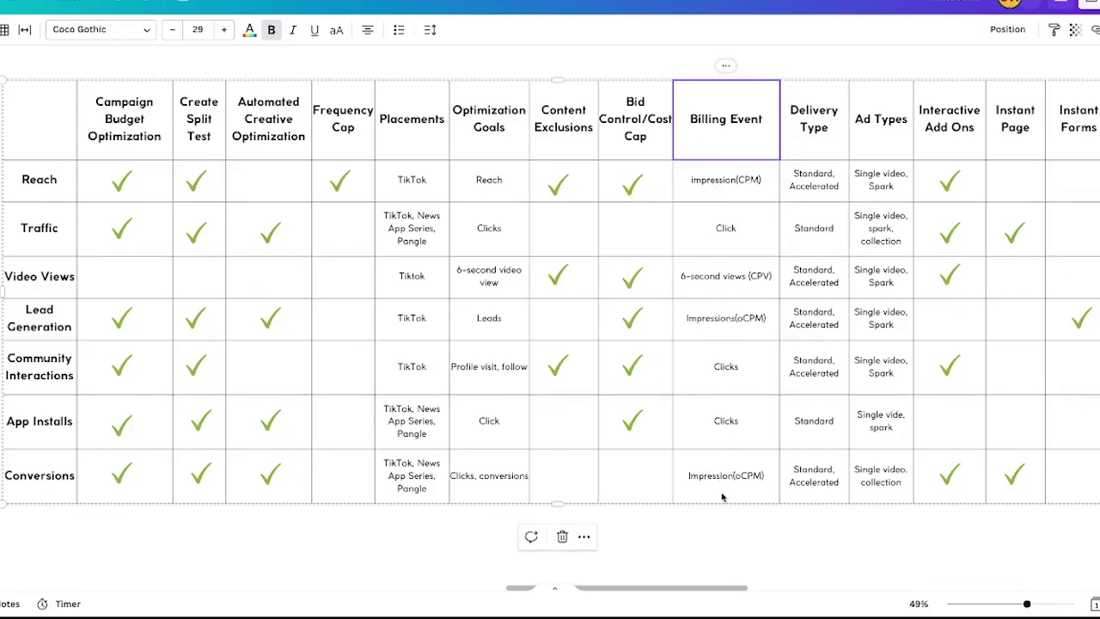
{"action": "left_click", "coordinate": [817, 129]}
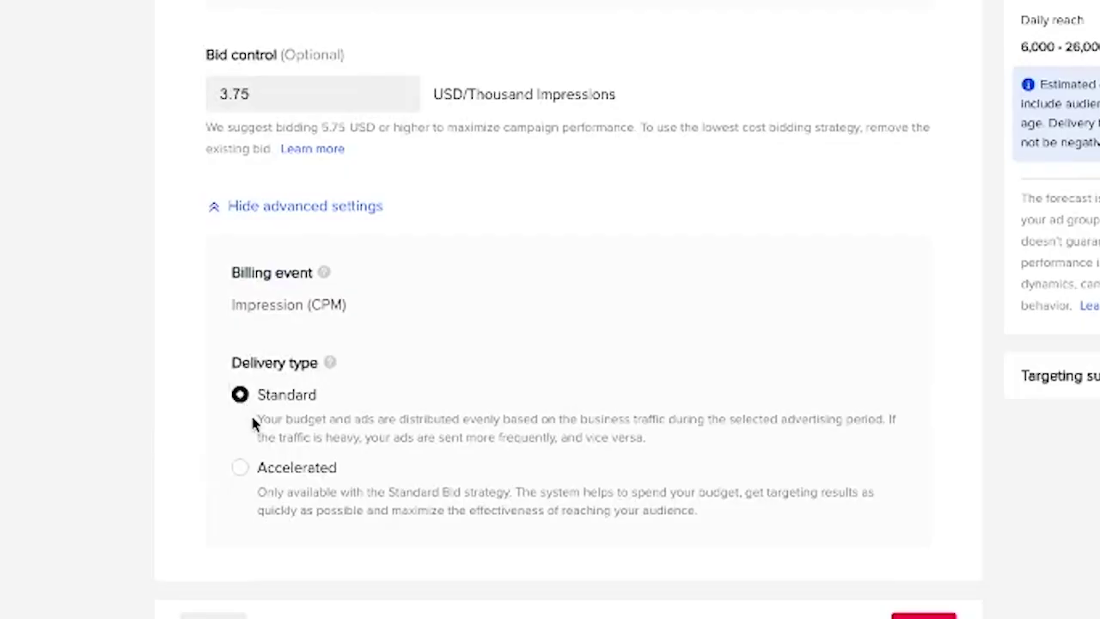
{"action": "left_click_drag", "start_coordinate": [259, 420], "coordinate": [653, 454]}
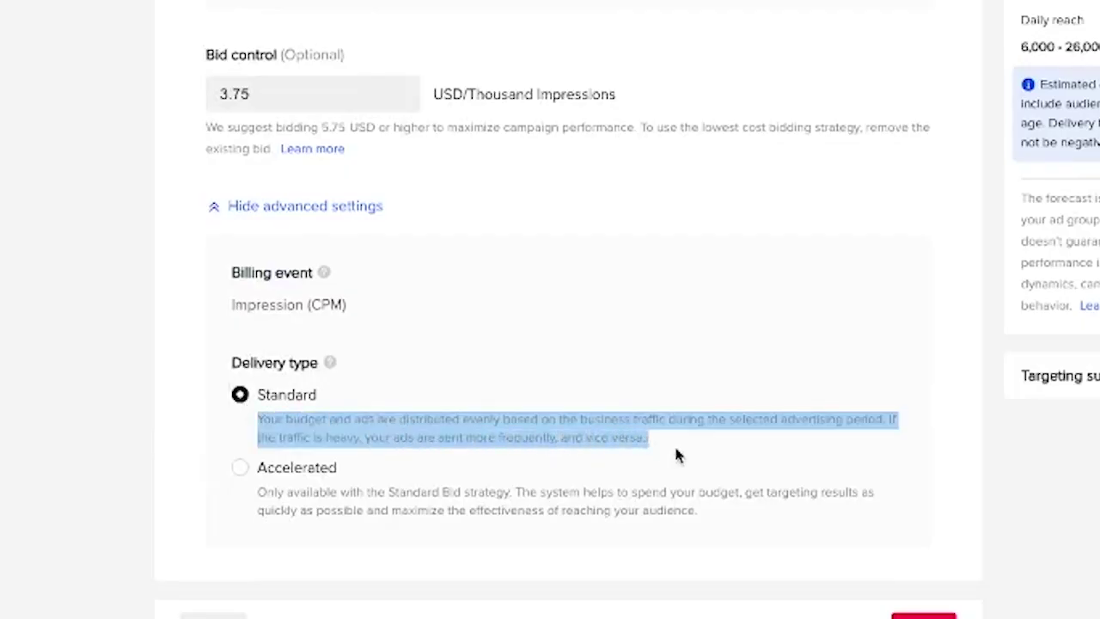
{"action": "left_click", "coordinate": [240, 469]}
{"action": "left_click_drag", "start_coordinate": [257, 490], "coordinate": [720, 518]}
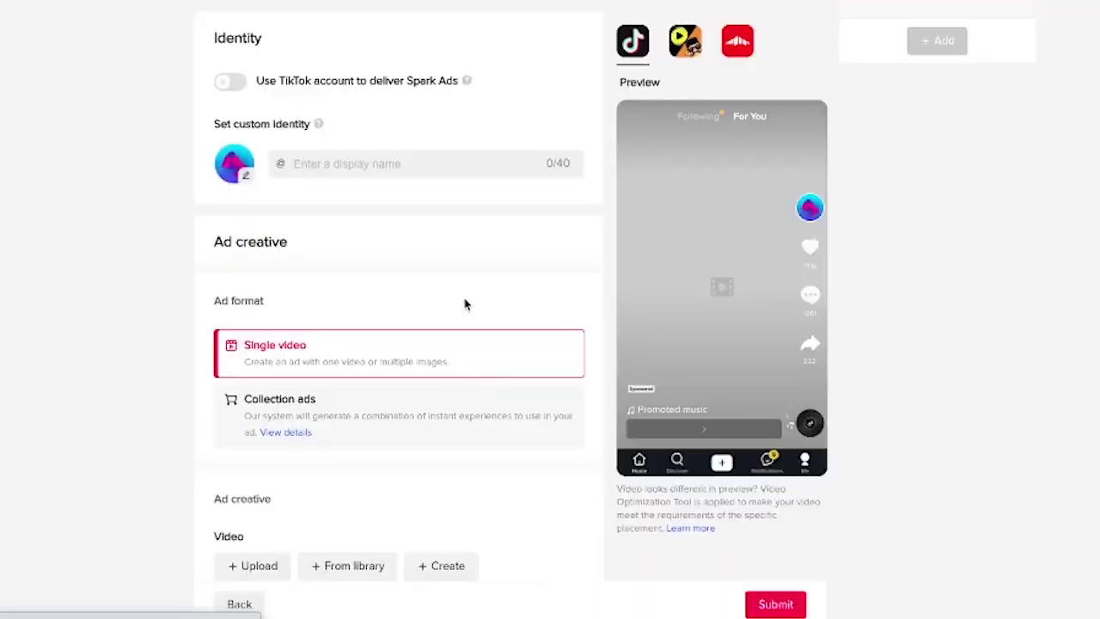
Choose Collection ads as the ad format and start an interactive add-on sticker.
{"action": "scroll", "coordinate": [464, 301], "scroll_direction": "down", "scroll_amount": 4}
{"action": "scroll", "coordinate": [410, 216], "scroll_direction": "up", "scroll_amount": 1}
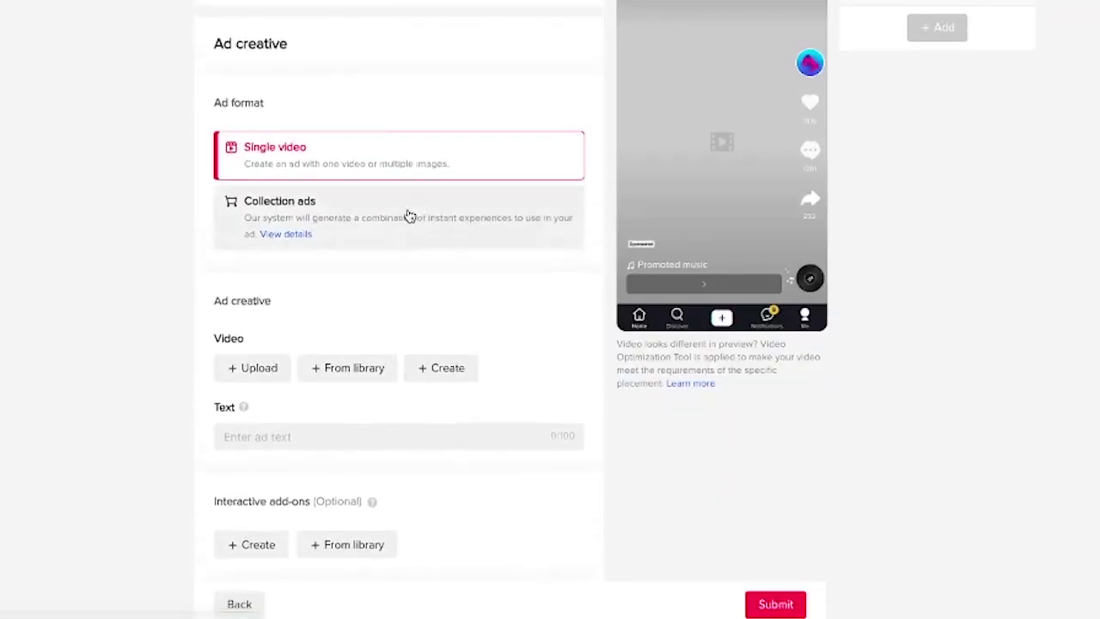
{"action": "scroll", "coordinate": [410, 215], "scroll_direction": "up", "scroll_amount": 1}
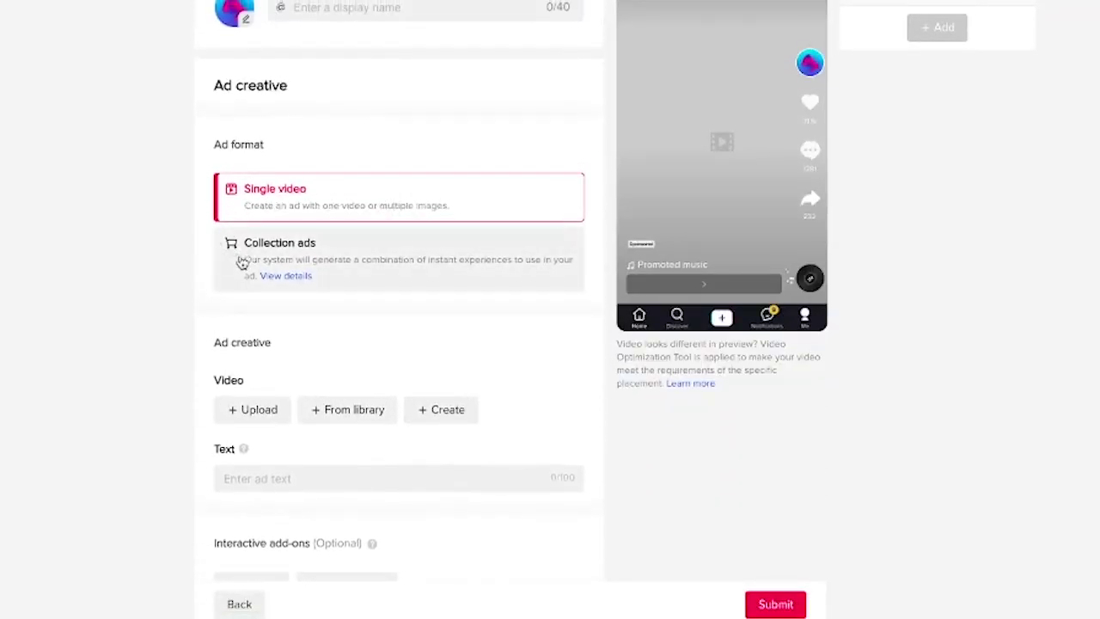
{"action": "left_click", "coordinate": [242, 263]}
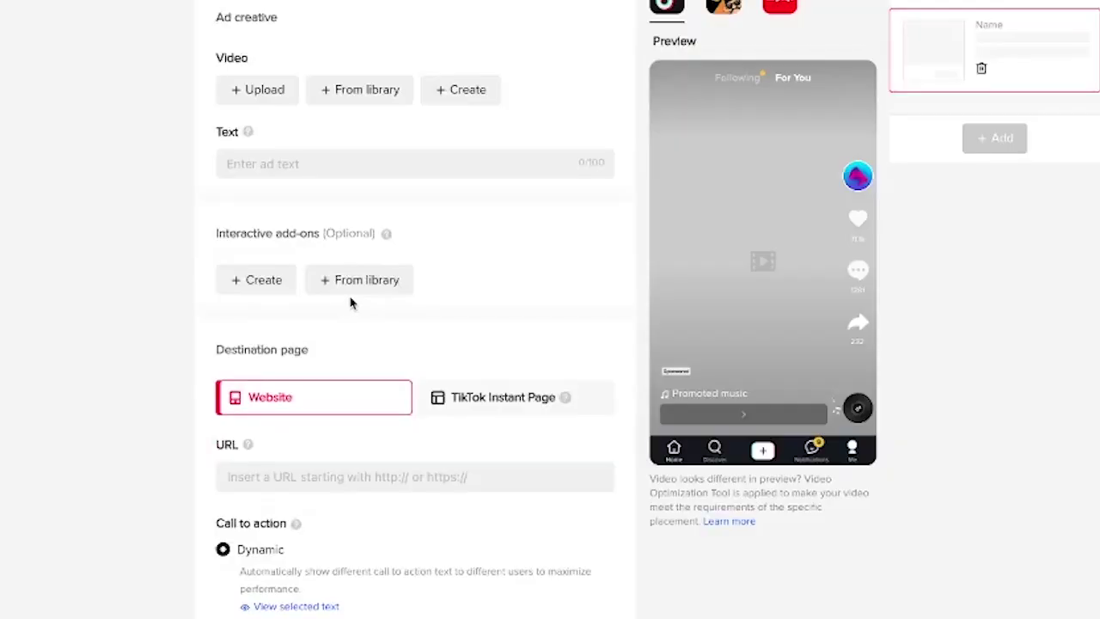
{"action": "left_click", "coordinate": [269, 283]}
{"action": "mouse_move", "coordinate": [600, 216]}
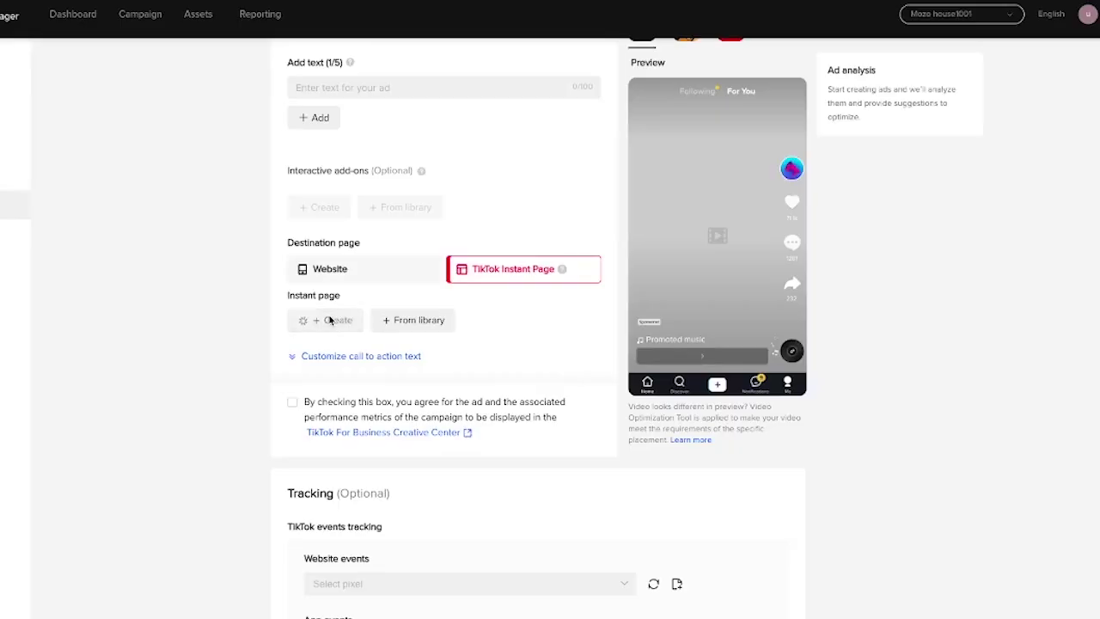
Preview the Sale products & service and Trailer page templates, then pick the Classic form template.
{"action": "left_click", "coordinate": [329, 319]}
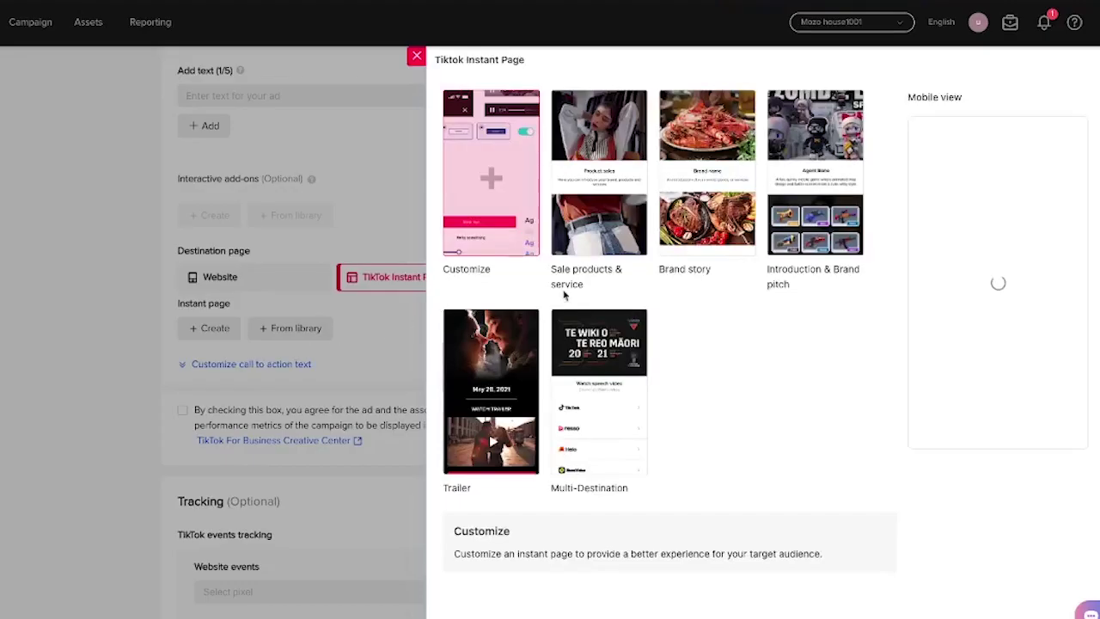
{"action": "left_click", "coordinate": [607, 178]}
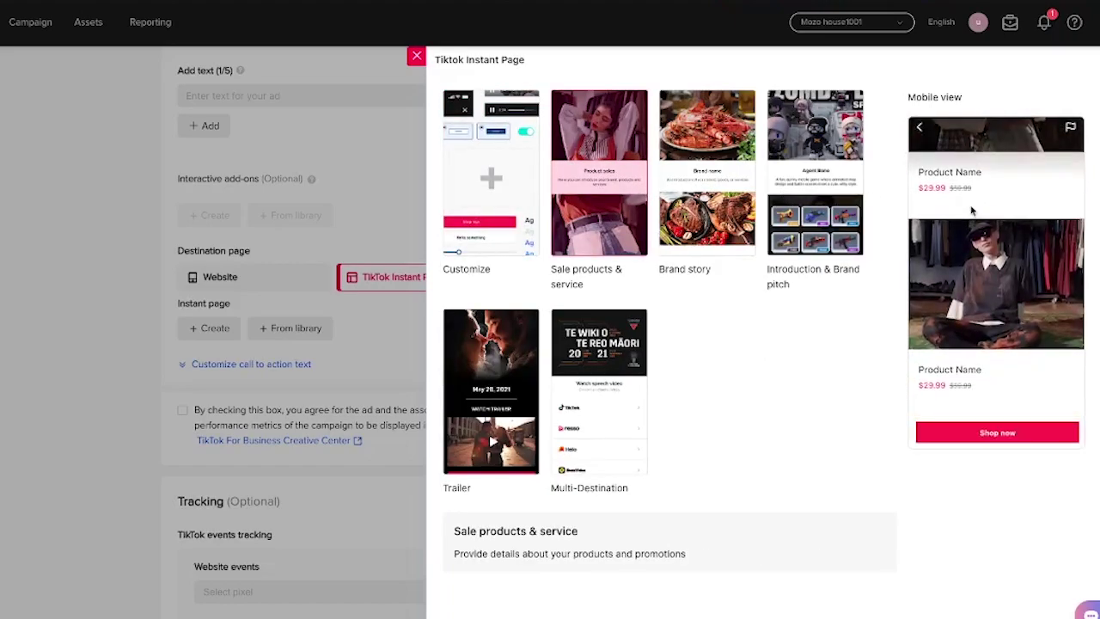
{"action": "left_click", "coordinate": [505, 379]}
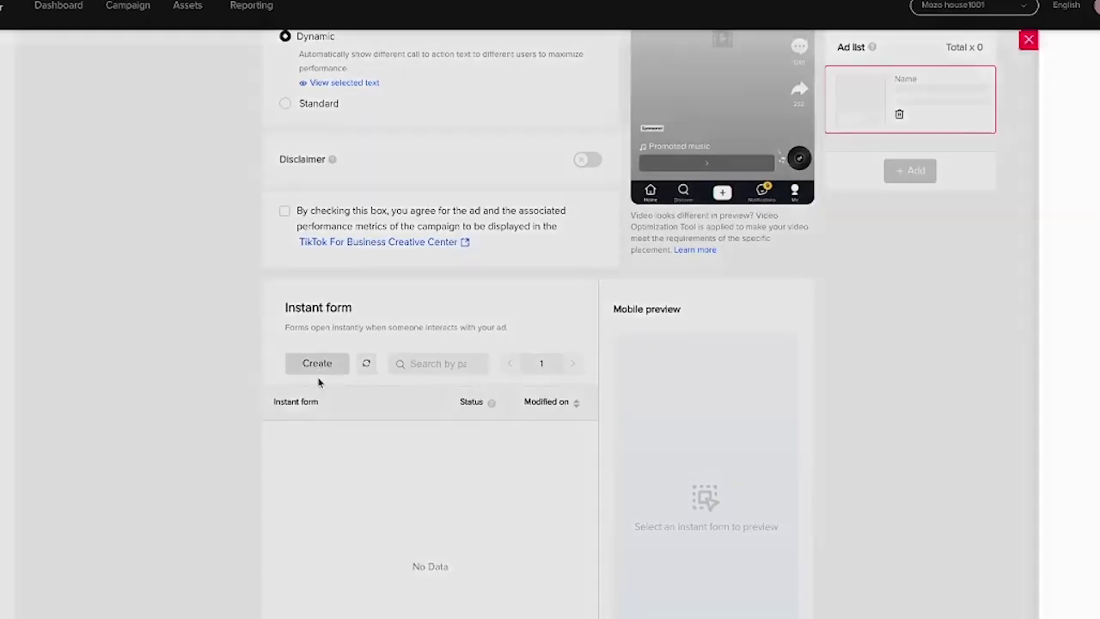
{"action": "left_click", "coordinate": [317, 368]}
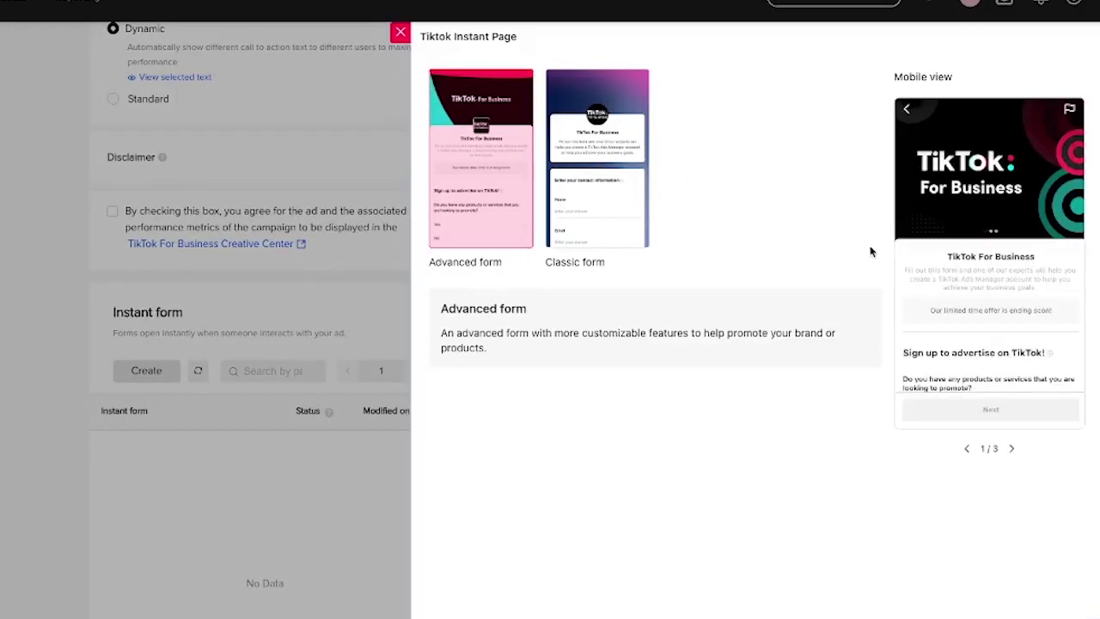
{"action": "left_click", "coordinate": [600, 198]}
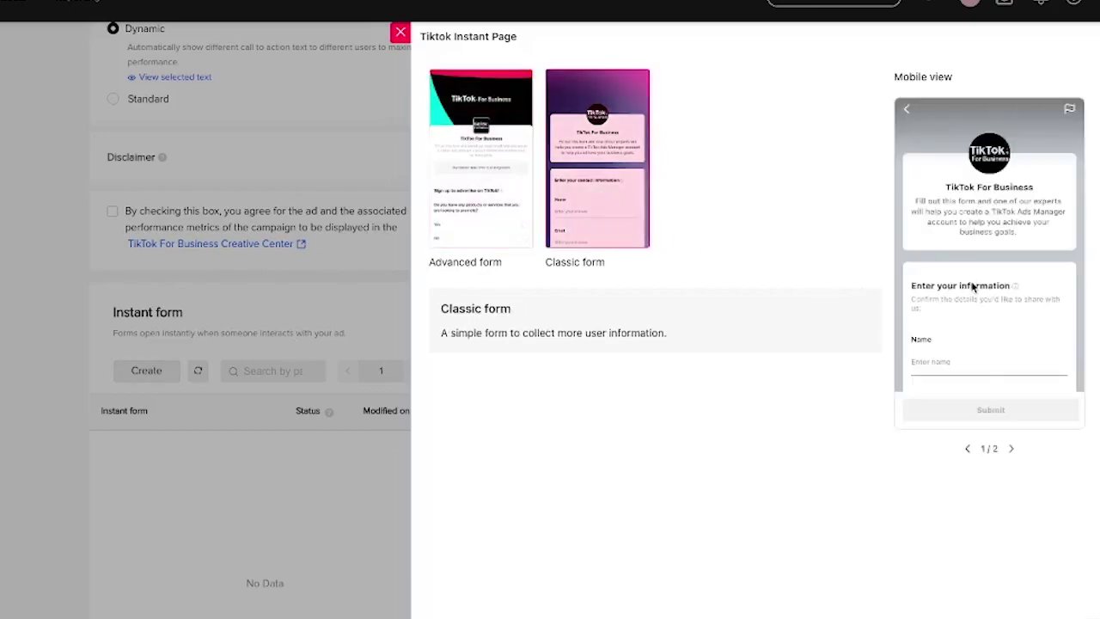